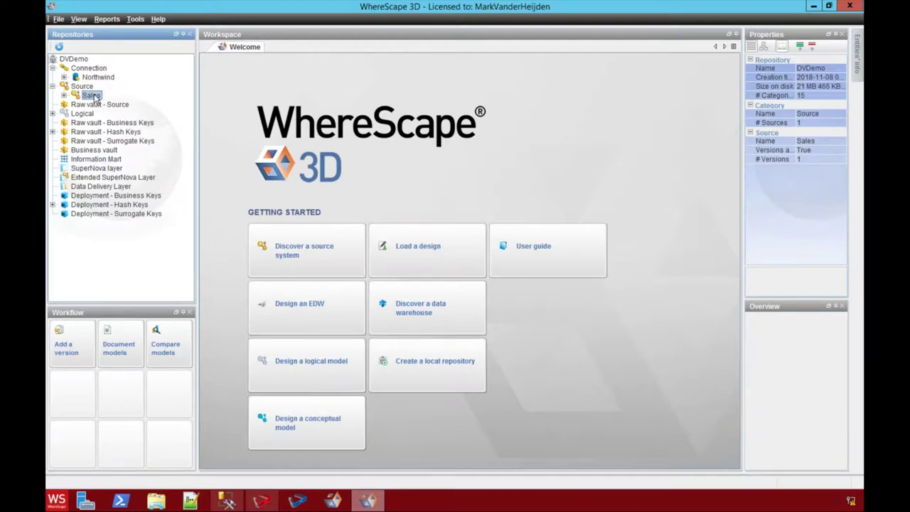
Add version 0.2 to the Sales source model, using the Northwind connection and the dbo schema
{"action": "right_click", "coordinate": [94, 98]}
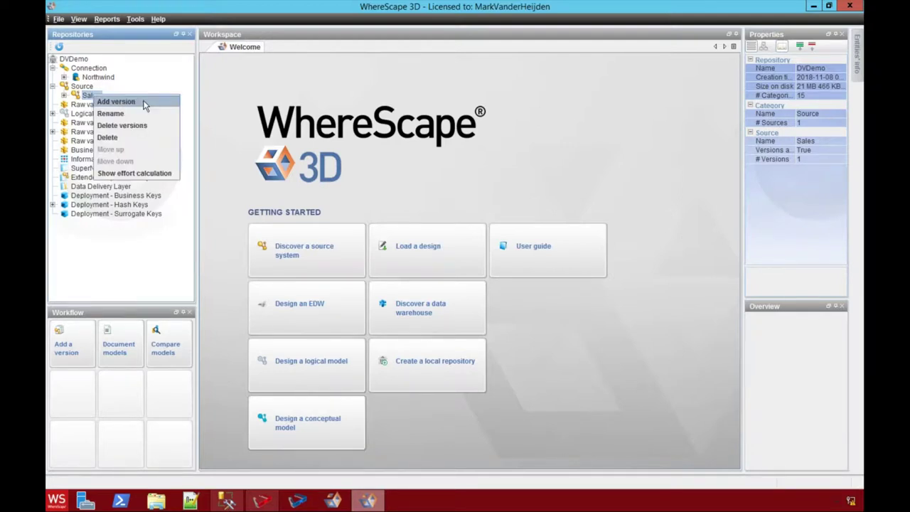
{"action": "left_click", "coordinate": [145, 103]}
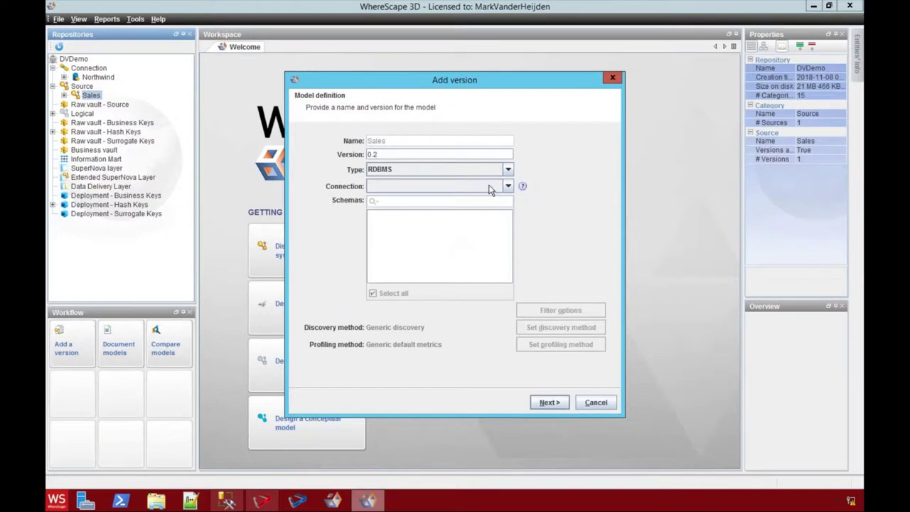
{"action": "left_click", "coordinate": [421, 188]}
{"action": "left_click", "coordinate": [418, 199]}
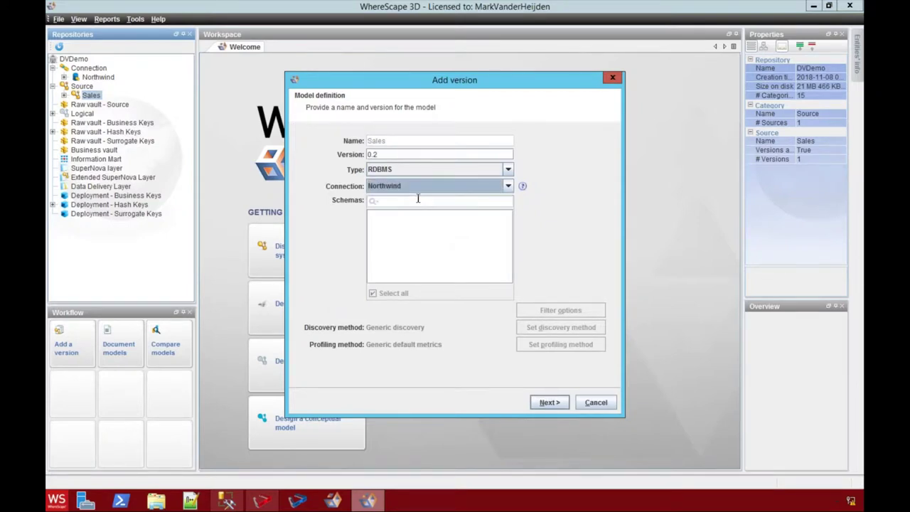
{"action": "scroll", "coordinate": [510, 239], "scroll_direction": "down", "scroll_amount": 2}
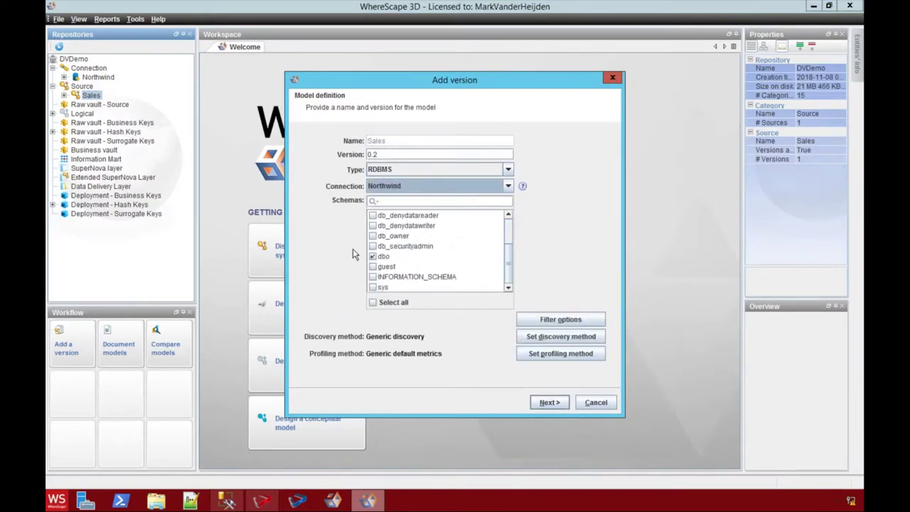
Review the table types and table name filters in the discovery filter options and accept them
{"action": "left_click", "coordinate": [576, 320]}
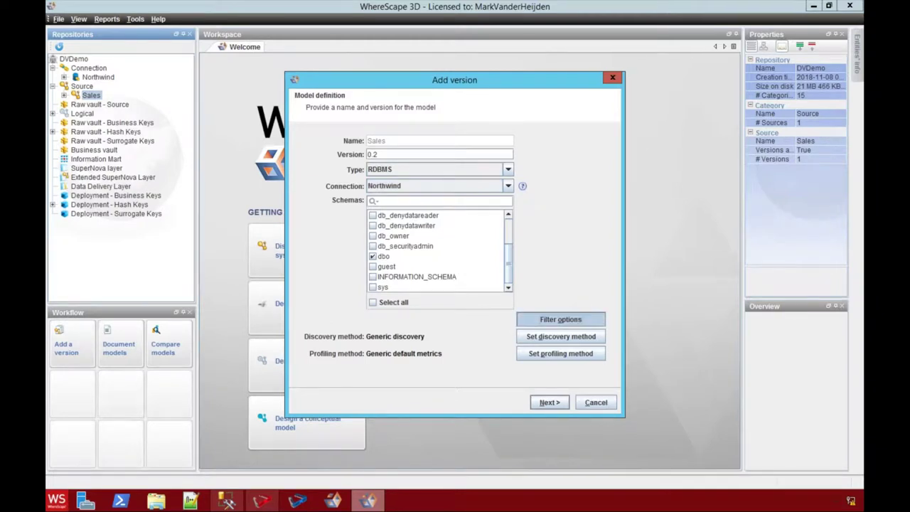
{"action": "left_click", "coordinate": [346, 188]}
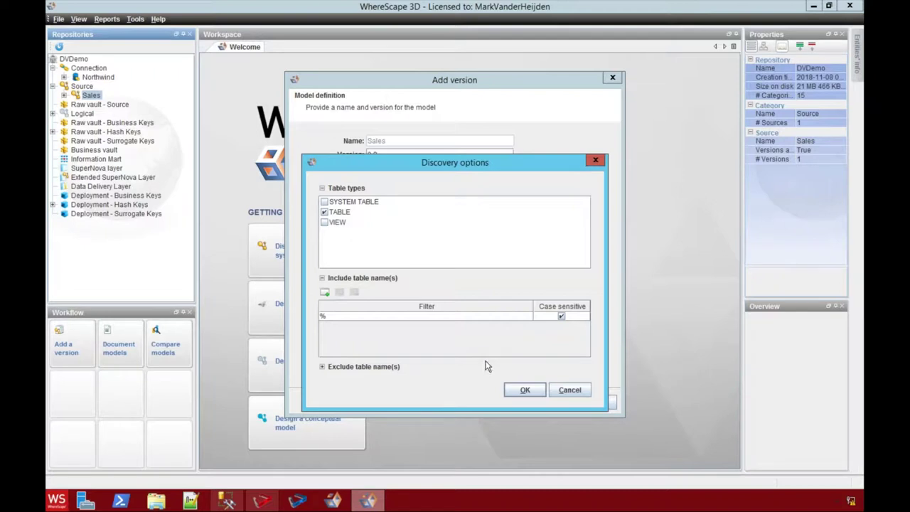
{"action": "left_click", "coordinate": [517, 390]}
Set the discovery method type to WhereScape defined
{"action": "left_click", "coordinate": [542, 343]}
{"action": "left_click", "coordinate": [562, 246]}
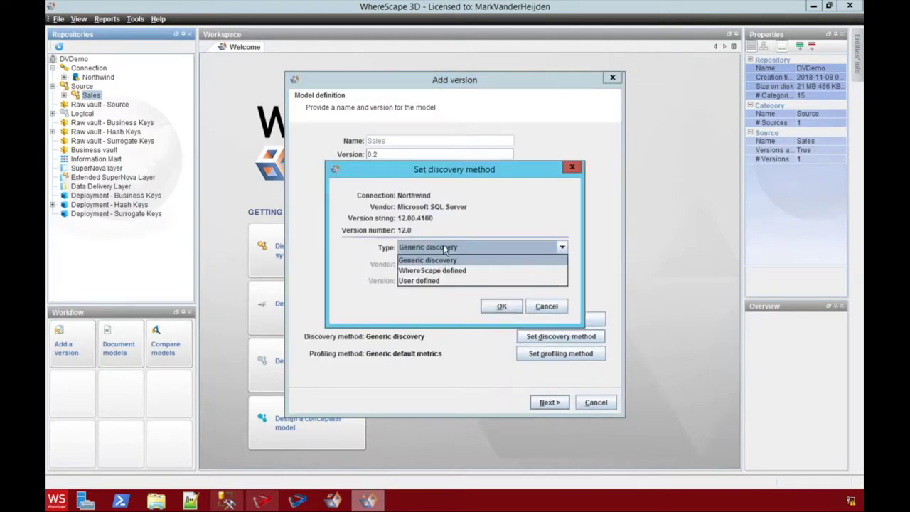
{"action": "left_click", "coordinate": [462, 264]}
{"action": "left_click", "coordinate": [498, 308]}
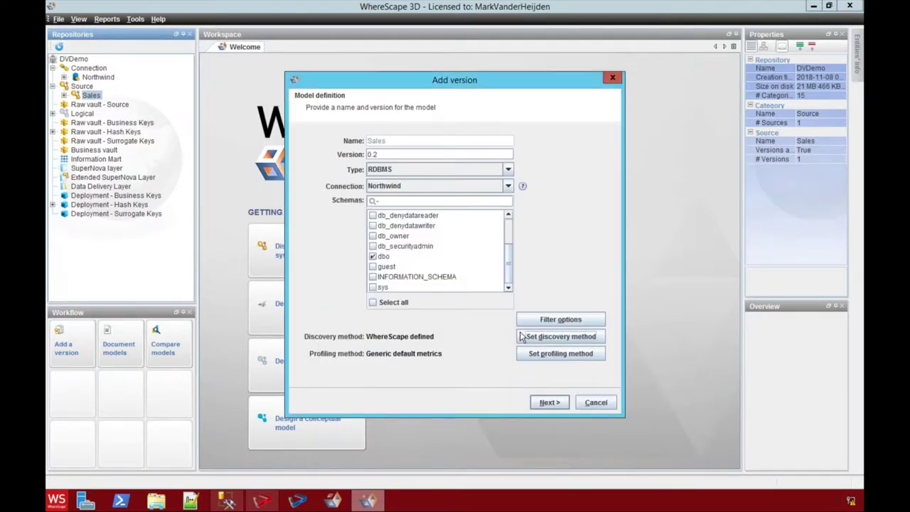
Set the profiling method to WhereScape defined with MS SQL Specifics for Microsoft SQL Server
{"action": "left_click", "coordinate": [560, 354]}
{"action": "left_click", "coordinate": [497, 223]}
{"action": "left_click", "coordinate": [456, 248]}
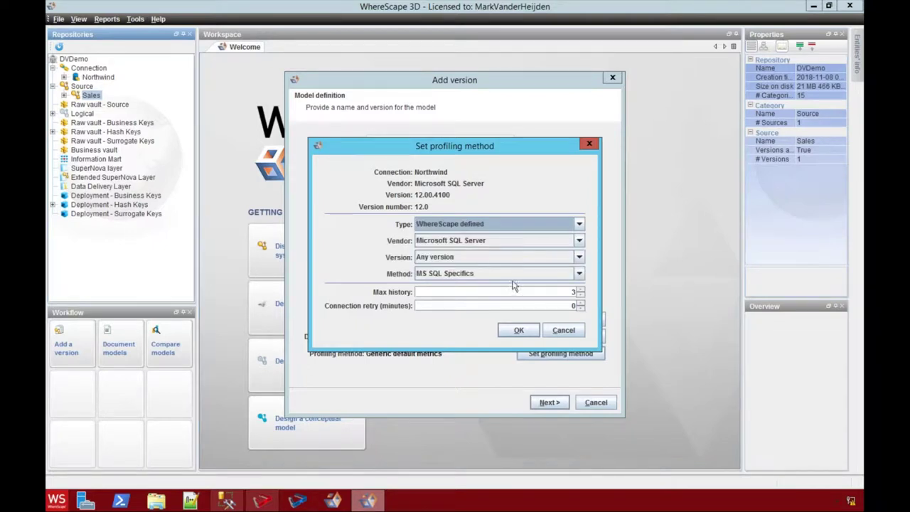
{"action": "left_click", "coordinate": [519, 331]}
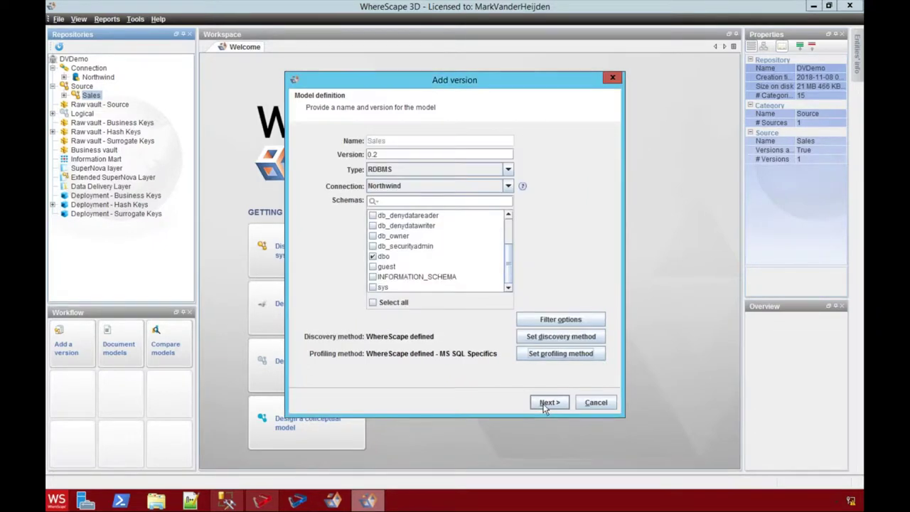
Discover the source tables into the new Sales version and run a Full data profile on them
{"action": "left_click", "coordinate": [549, 402]}
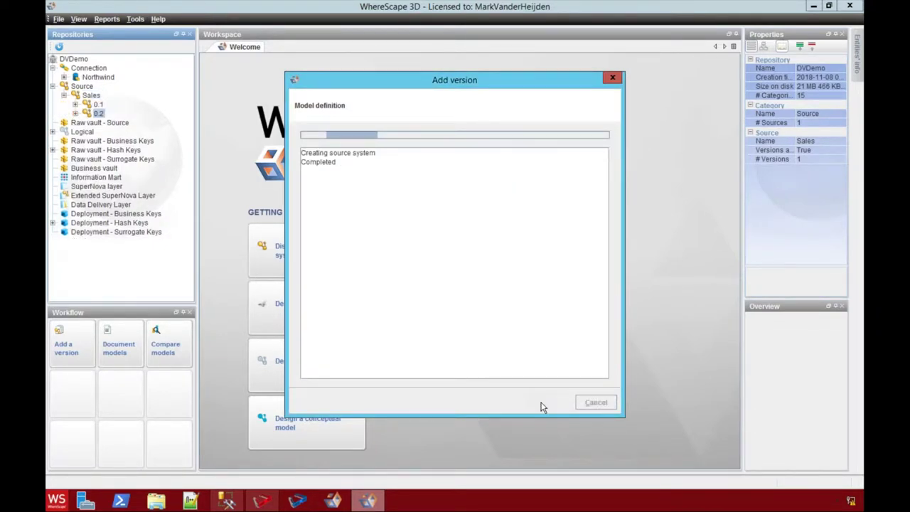
{"action": "left_click", "coordinate": [545, 403]}
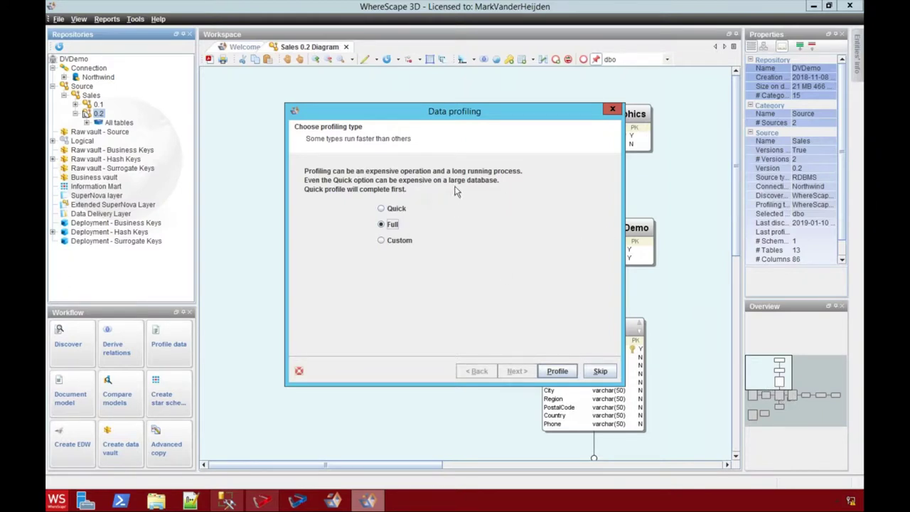
{"action": "left_click", "coordinate": [560, 372]}
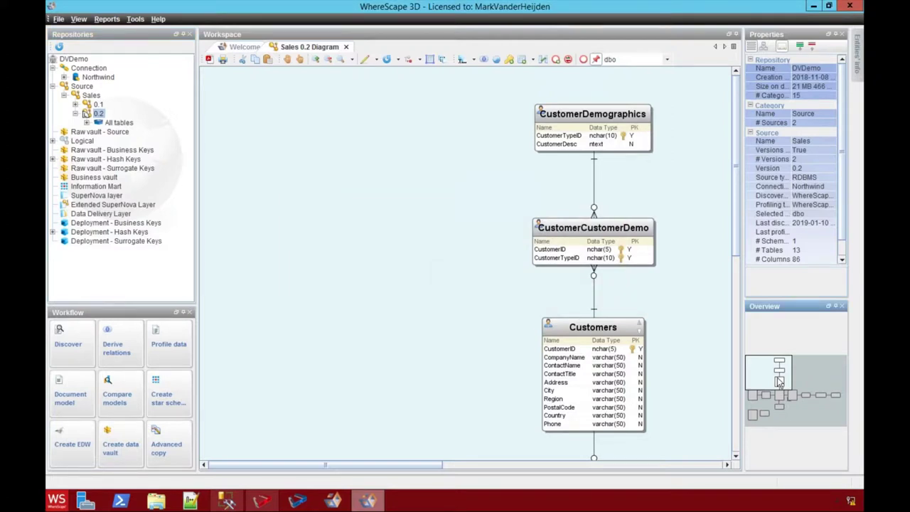
Derive and create the missing foreign key joins from Products to Categories on CategoryID and to Suppliers on SupplierID
{"action": "left_click_drag", "start_coordinate": [779, 381], "coordinate": [788, 406]}
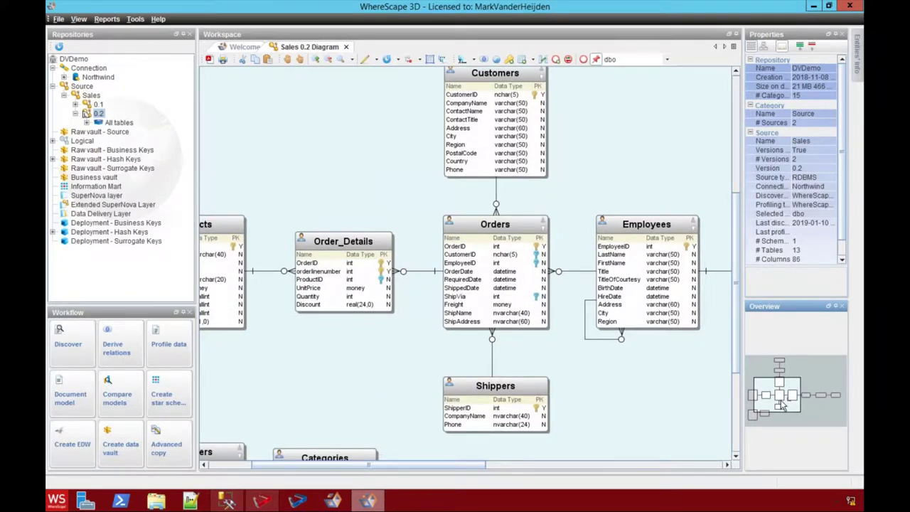
{"action": "mouse_move", "coordinate": [782, 404]}
{"action": "left_mouse_down"}
{"action": "mouse_move", "coordinate": [793, 402]}
{"action": "mouse_move", "coordinate": [775, 402]}
{"action": "left_mouse_up"}
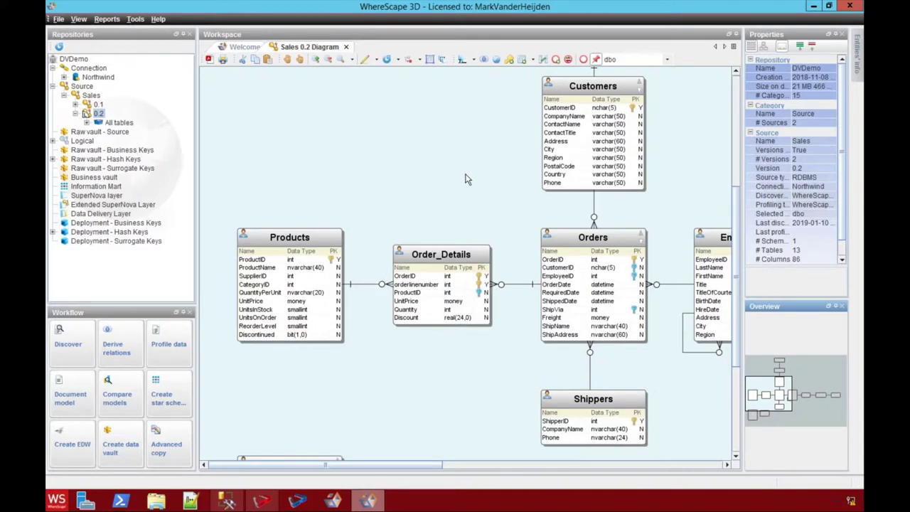
{"action": "left_click_drag", "start_coordinate": [767, 389], "coordinate": [766, 404]}
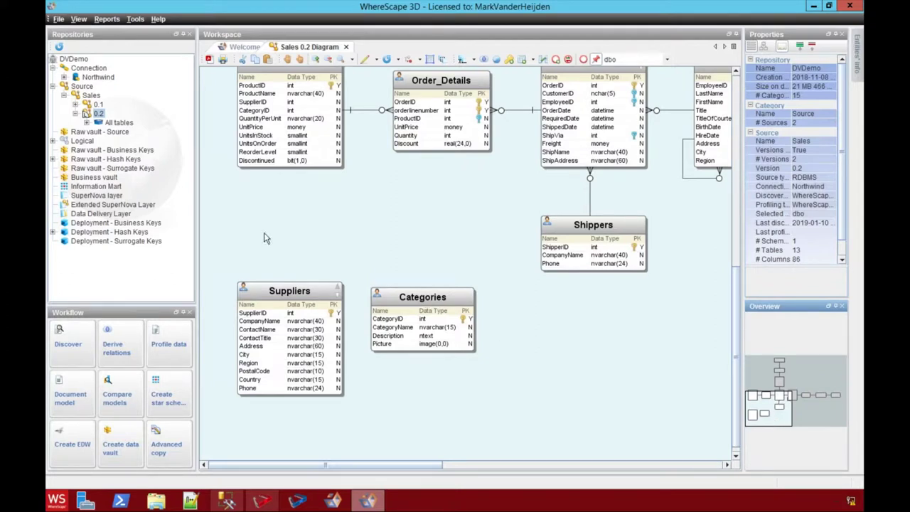
{"action": "right_click", "coordinate": [381, 207]}
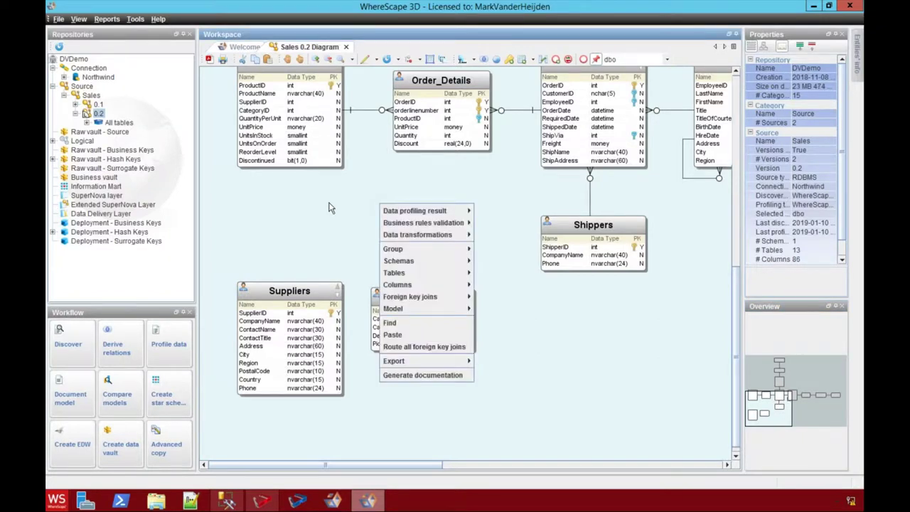
{"action": "mouse_move", "coordinate": [437, 301]}
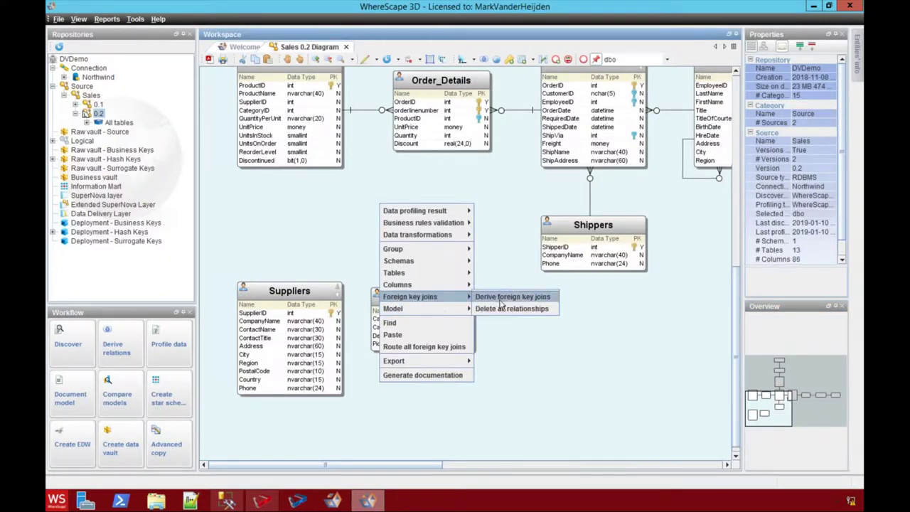
{"action": "left_click", "coordinate": [502, 304]}
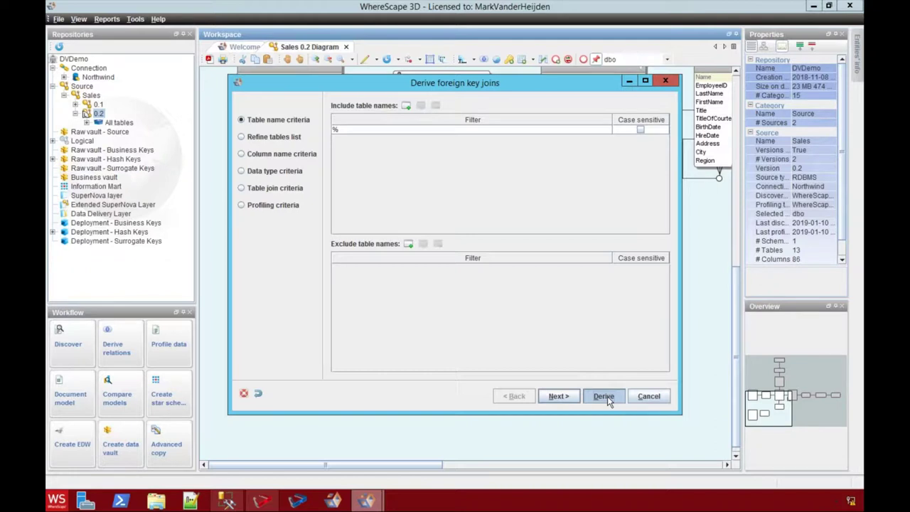
{"action": "left_click", "coordinate": [604, 396]}
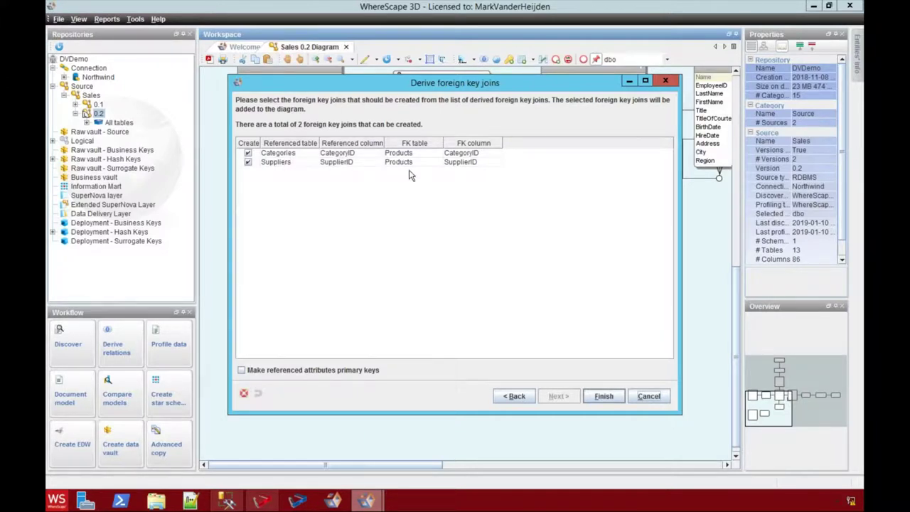
{"action": "left_click", "coordinate": [607, 404]}
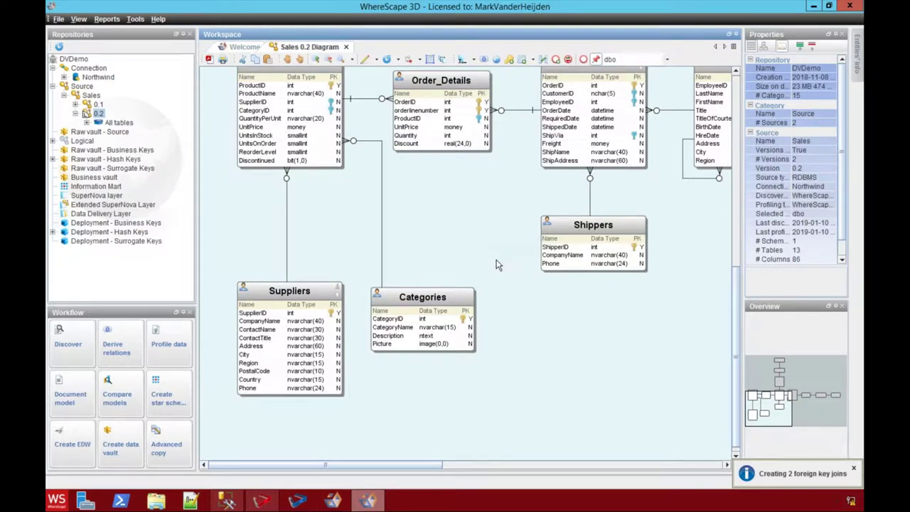
Manually create a relationship from Order_Details.ProductID to Shippers.ShipperID in the diagram
{"action": "scroll", "coordinate": [498, 265], "scroll_direction": "up", "scroll_amount": 1}
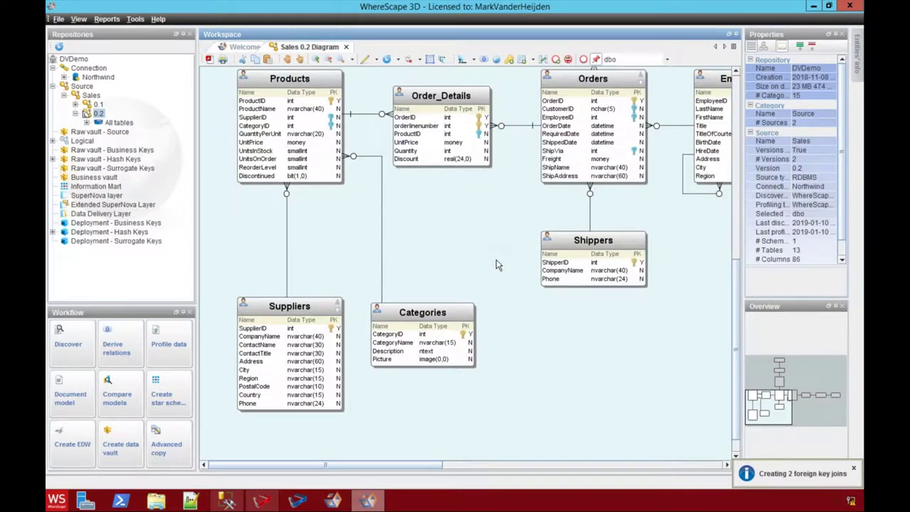
{"action": "scroll", "coordinate": [499, 273], "scroll_direction": "up", "scroll_amount": 2}
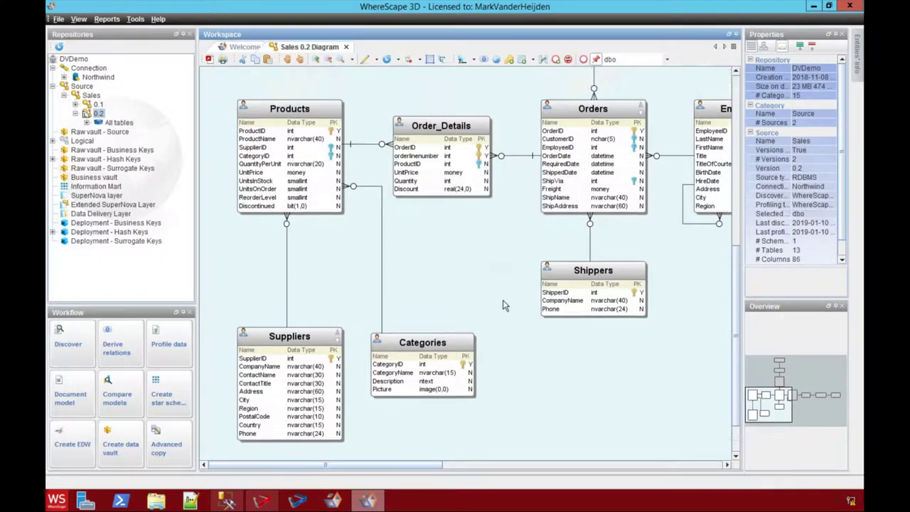
{"action": "left_click", "coordinate": [411, 165]}
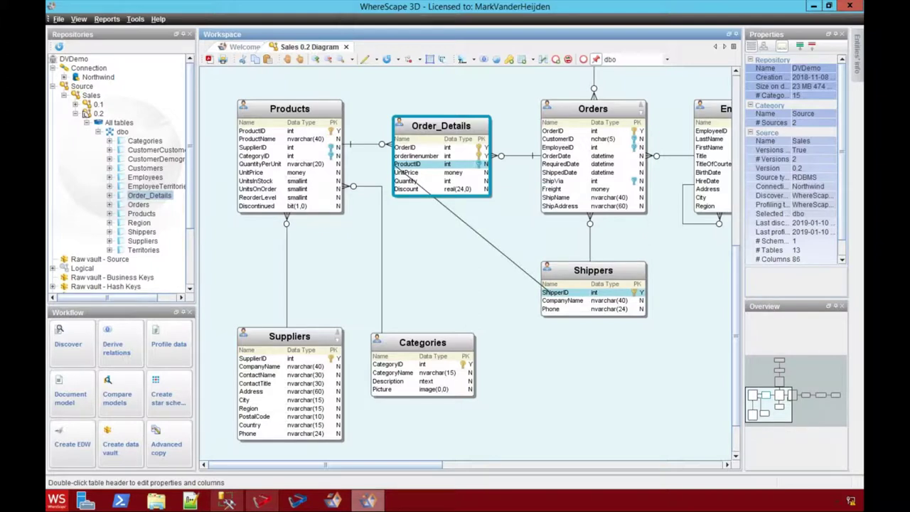
{"action": "left_click_drag", "start_coordinate": [548, 291], "coordinate": [548, 292]}
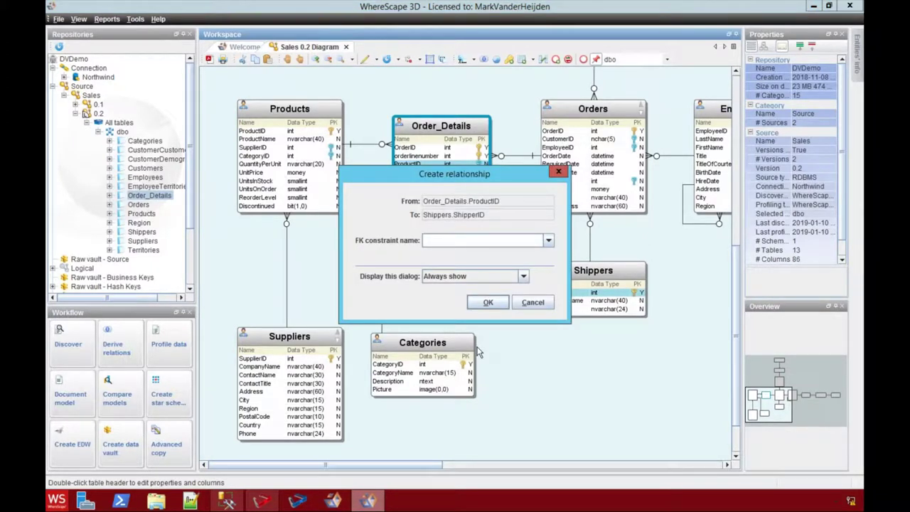
{"action": "key", "text": "Return"}
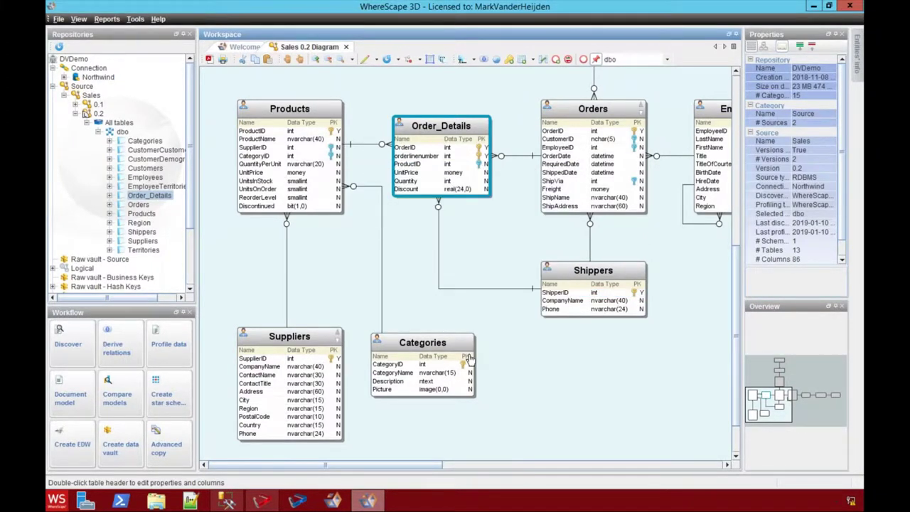
Delete the foreign key join between Order_Details and Shippers
{"action": "right_click", "coordinate": [477, 289]}
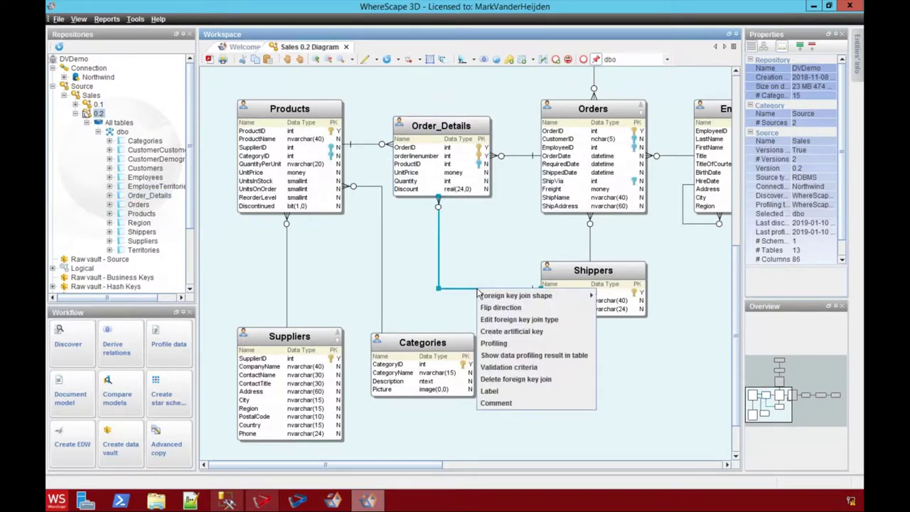
{"action": "left_click", "coordinate": [516, 379]}
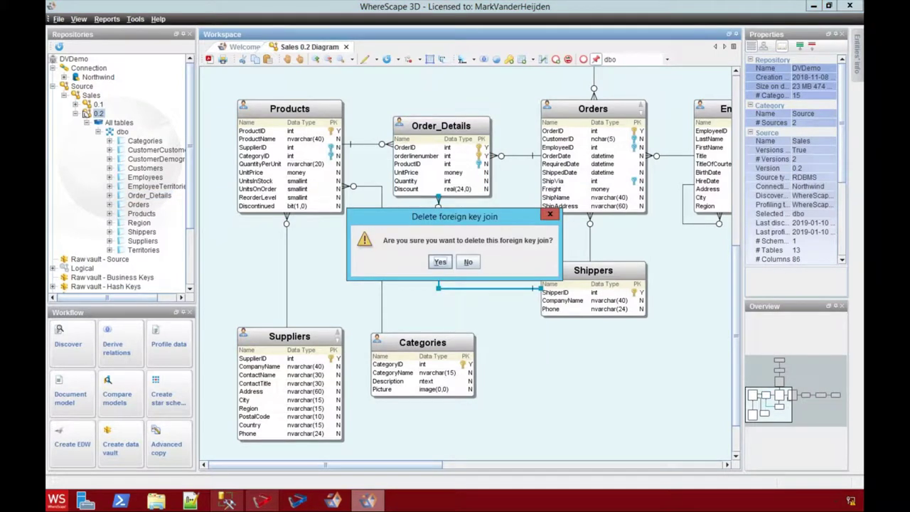
{"action": "left_click", "coordinate": [440, 262]}
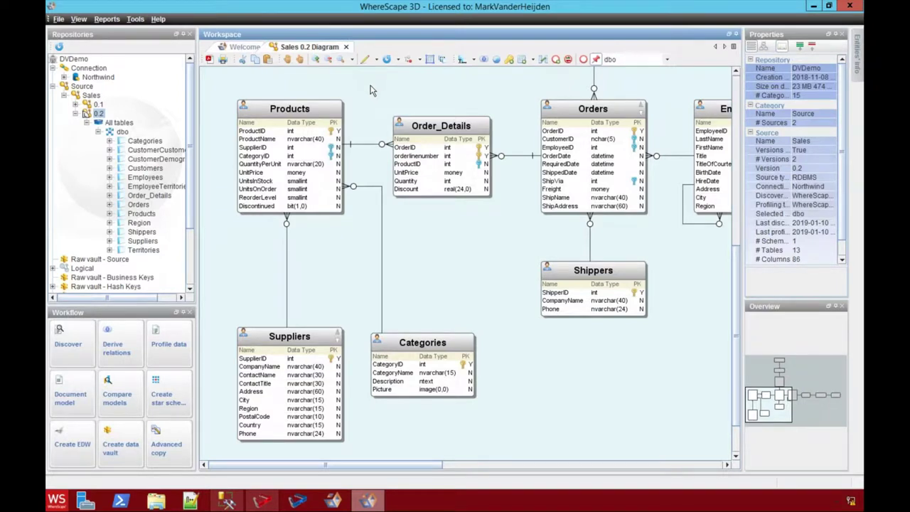
Display the diagram of version 0.1 of the SalesLM logical model
{"action": "left_click", "coordinate": [773, 407]}
{"action": "mouse_move", "coordinate": [770, 410]}
{"action": "left_mouse_down"}
{"action": "mouse_move", "coordinate": [778, 400]}
{"action": "mouse_move", "coordinate": [769, 401]}
{"action": "left_mouse_up"}
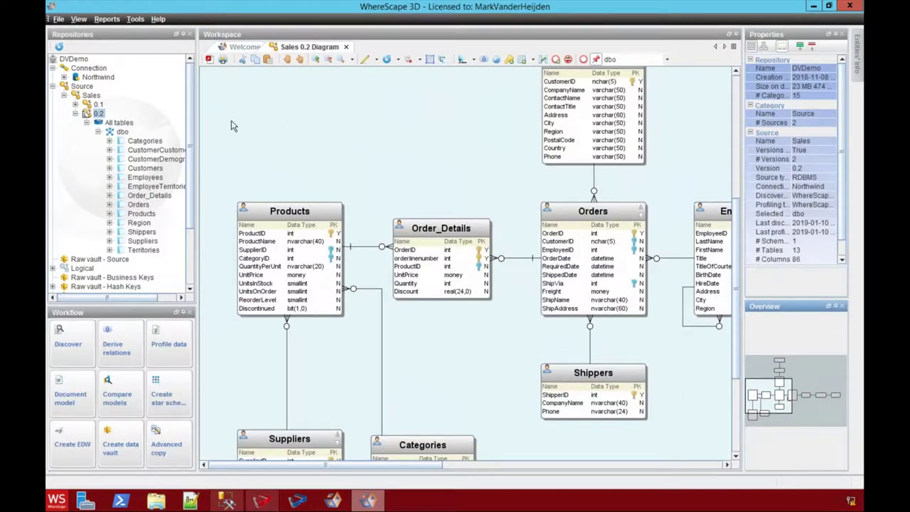
{"action": "left_click", "coordinate": [75, 114]}
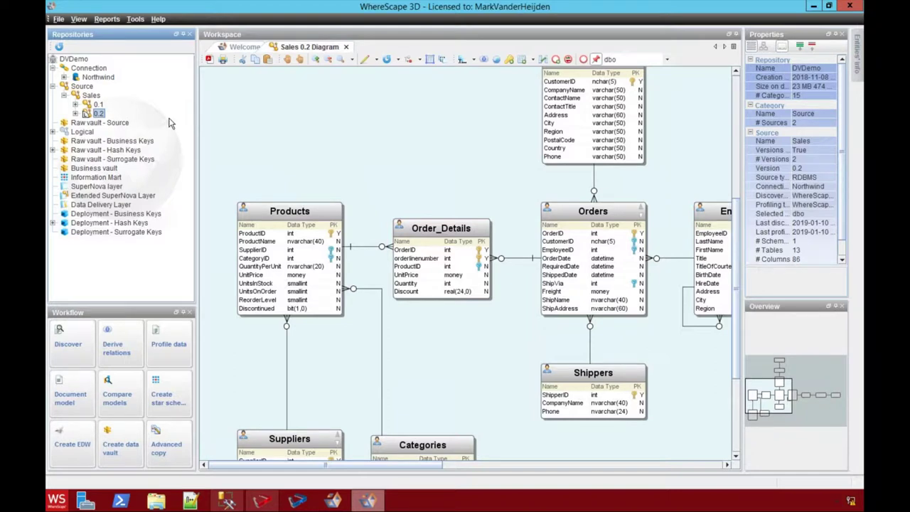
{"action": "left_click", "coordinate": [53, 132]}
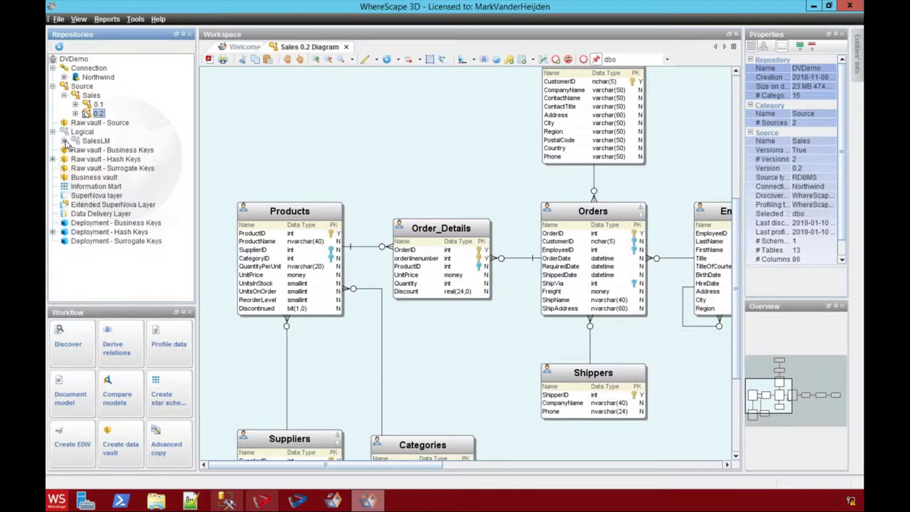
{"action": "left_click", "coordinate": [64, 141]}
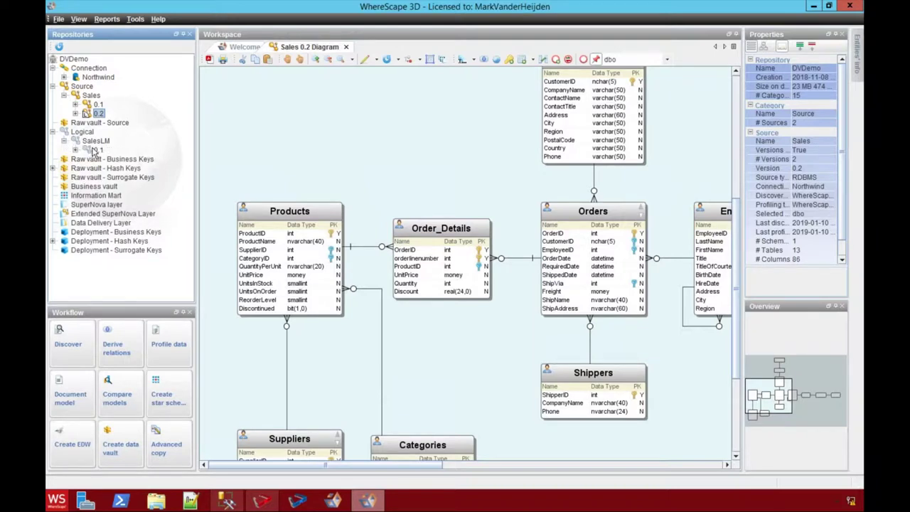
{"action": "right_click", "coordinate": [96, 151]}
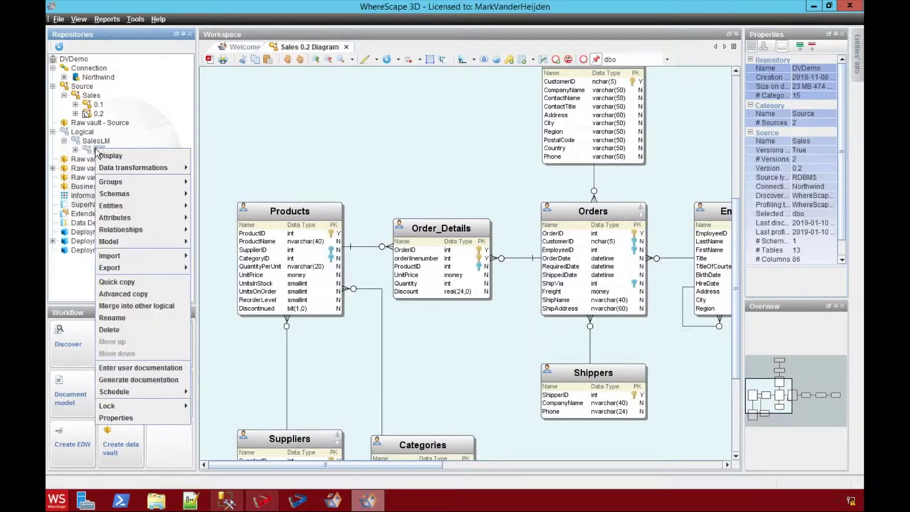
{"action": "key", "text": "Escape"}
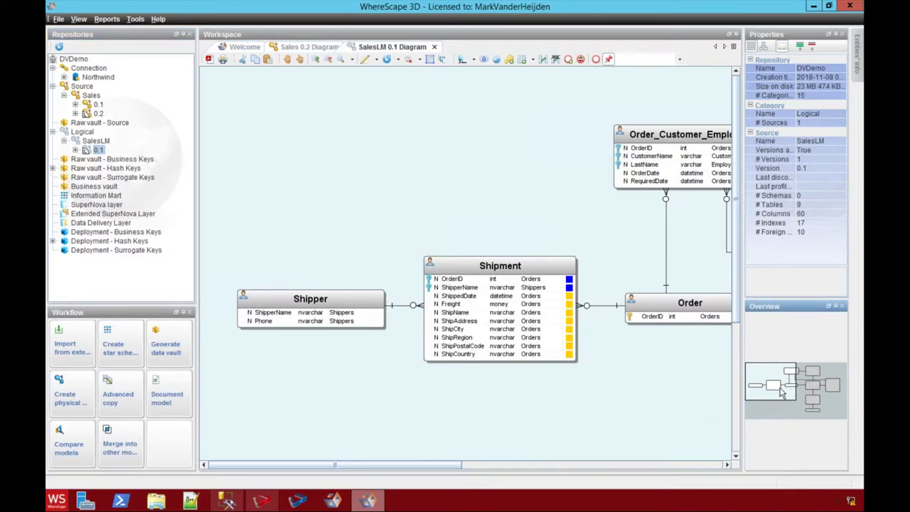
Examine the Order_Detail and Product entities, their attribute colour codes and their relationships in the SalesLM logical model diagram
{"action": "left_click_drag", "start_coordinate": [782, 392], "coordinate": [821, 400]}
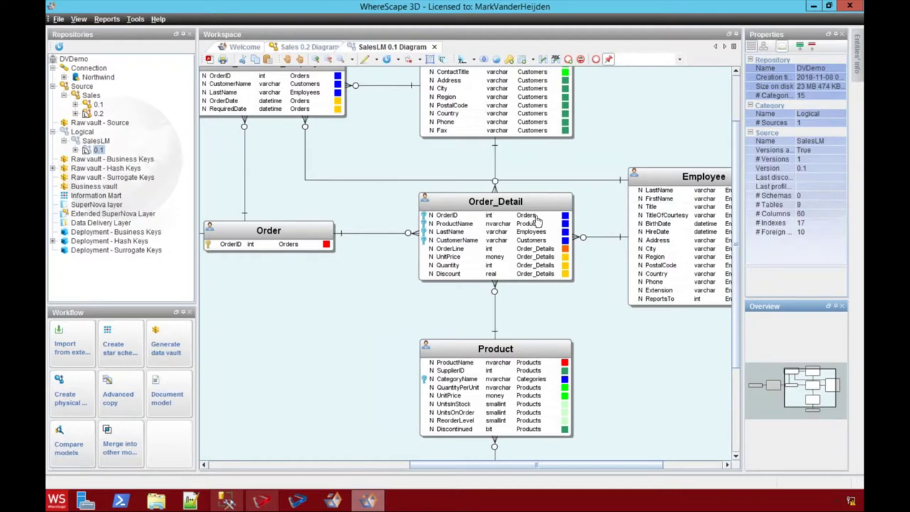
{"action": "left_click", "coordinate": [534, 222]}
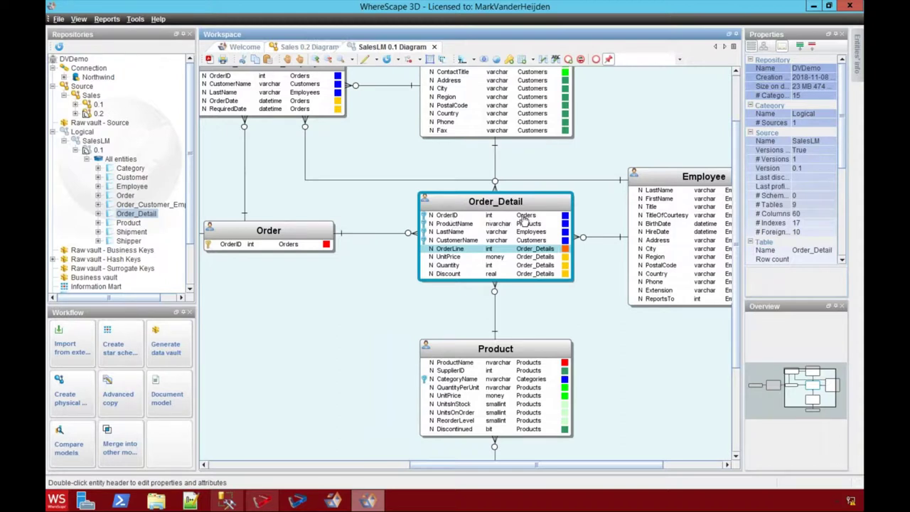
{"action": "left_click", "coordinate": [501, 224]}
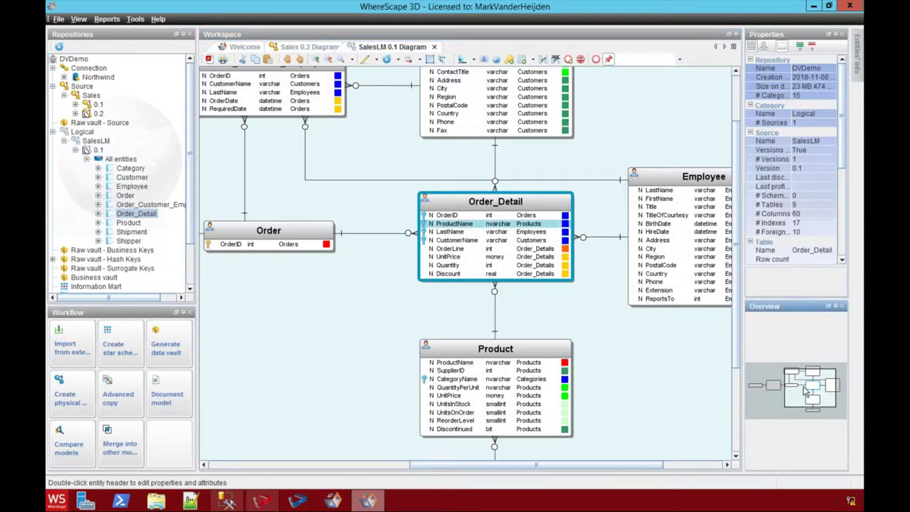
{"action": "scroll", "coordinate": [469, 355], "scroll_direction": "down", "scroll_amount": 1}
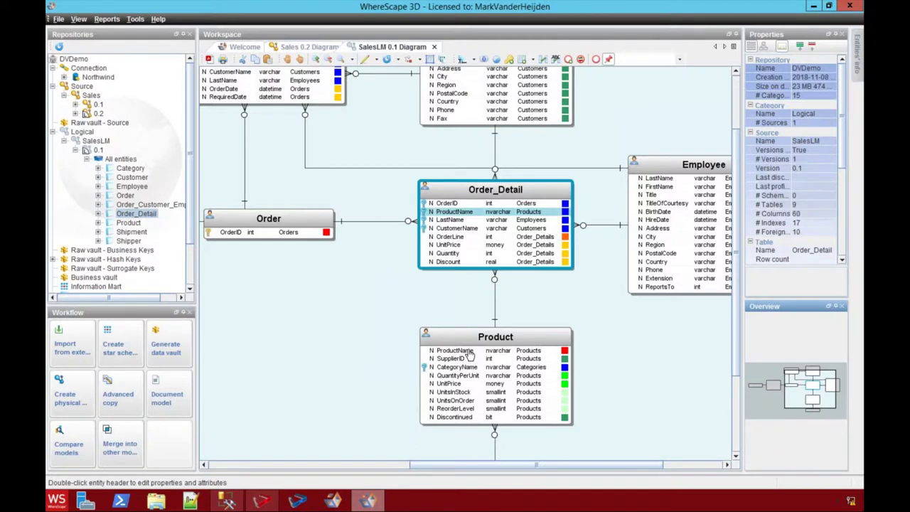
{"action": "left_click", "coordinate": [564, 352]}
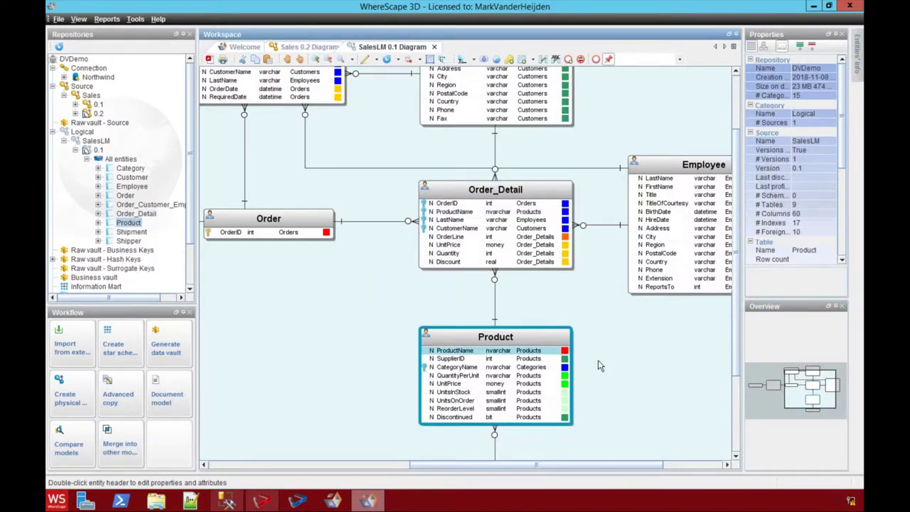
{"action": "left_click", "coordinate": [642, 374]}
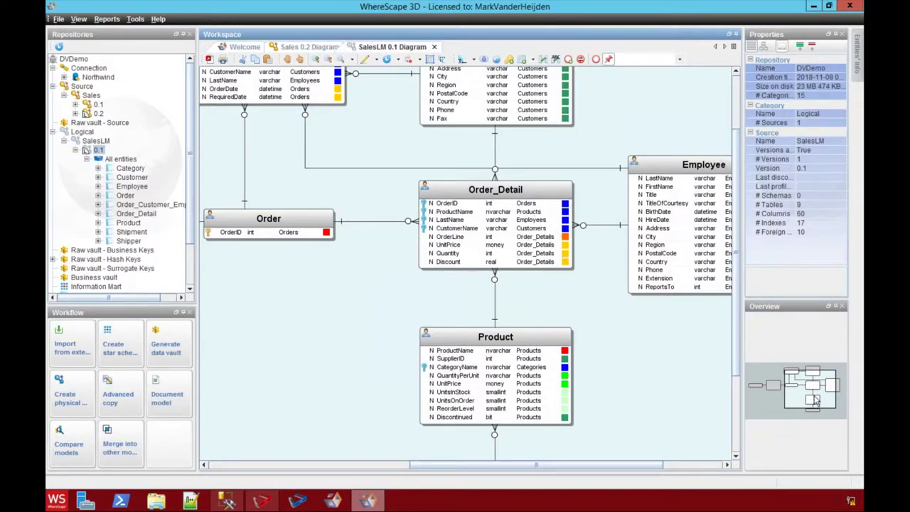
{"action": "left_click_drag", "start_coordinate": [816, 402], "coordinate": [815, 398]}
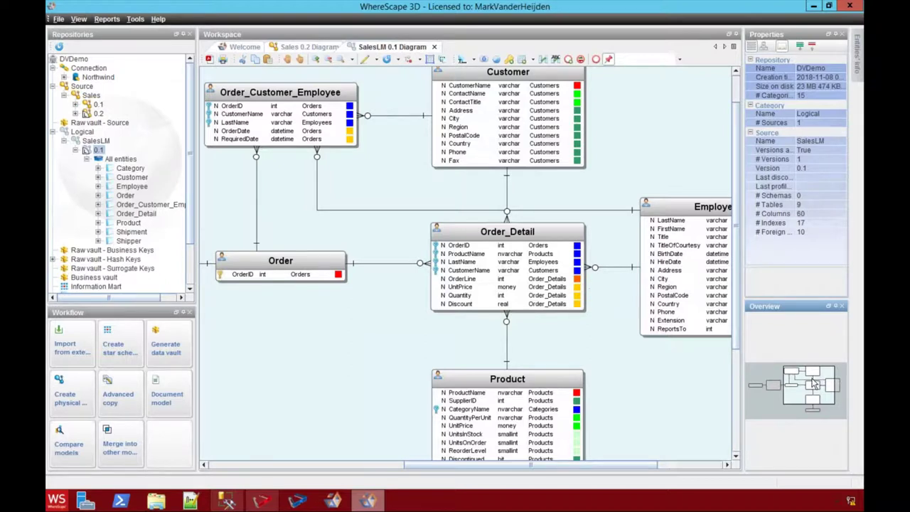
{"action": "left_click_drag", "start_coordinate": [814, 384], "coordinate": [802, 384]}
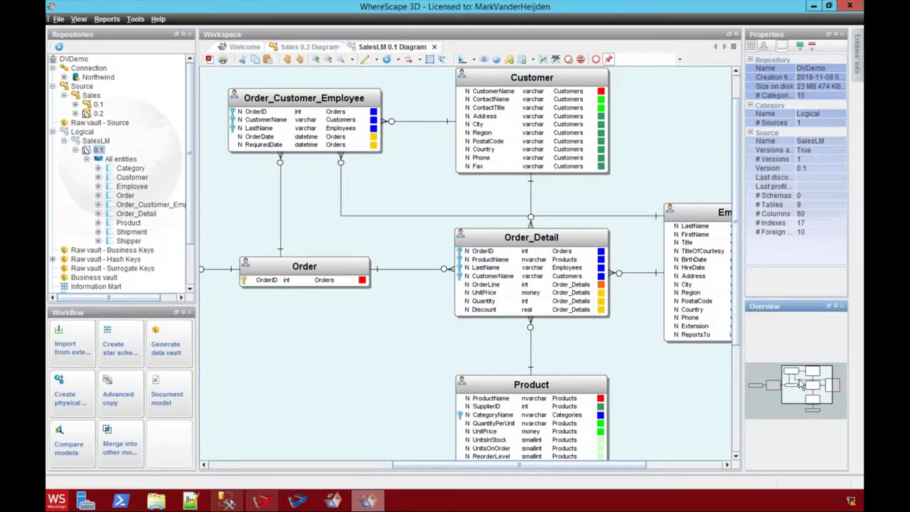
In the Shipper entity, set the attribute type of ShipperName to Business key and of Phone to LVA
{"action": "left_click_drag", "start_coordinate": [802, 384], "coordinate": [765, 386]}
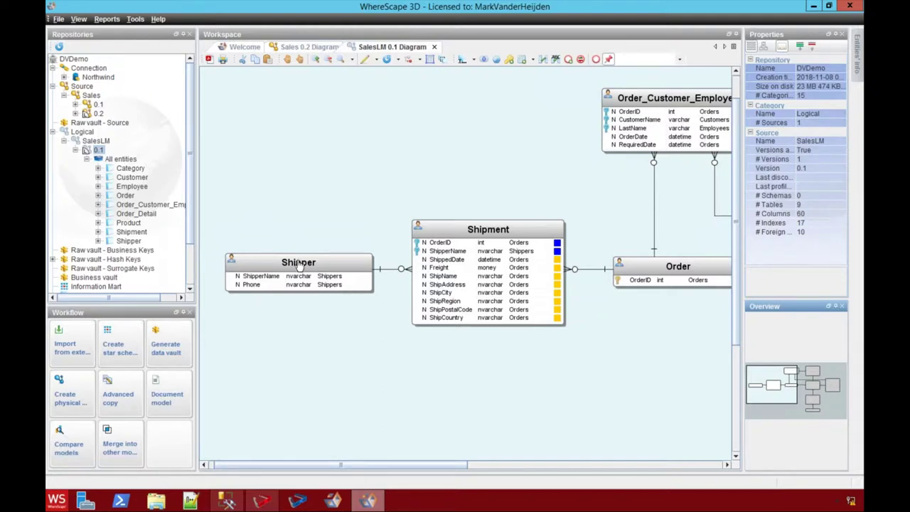
{"action": "double_click", "coordinate": [348, 282]}
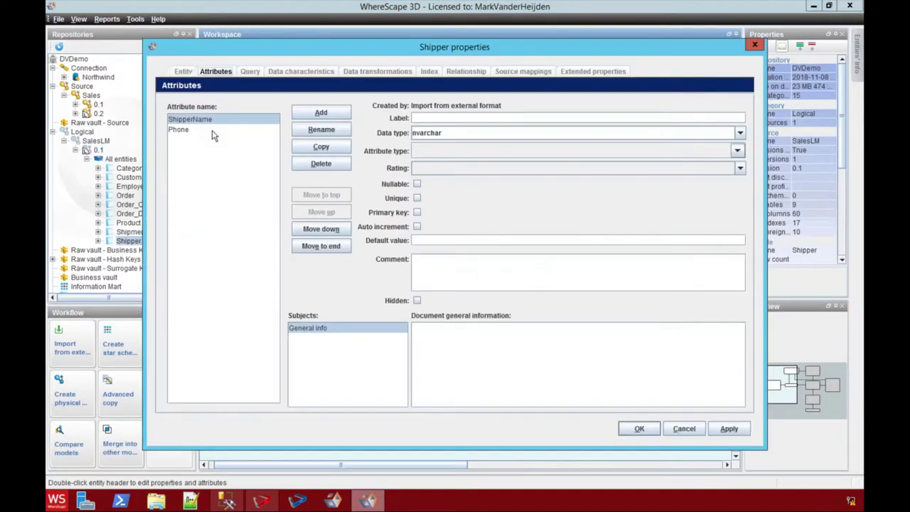
{"action": "left_click", "coordinate": [445, 150]}
{"action": "left_click", "coordinate": [416, 212]}
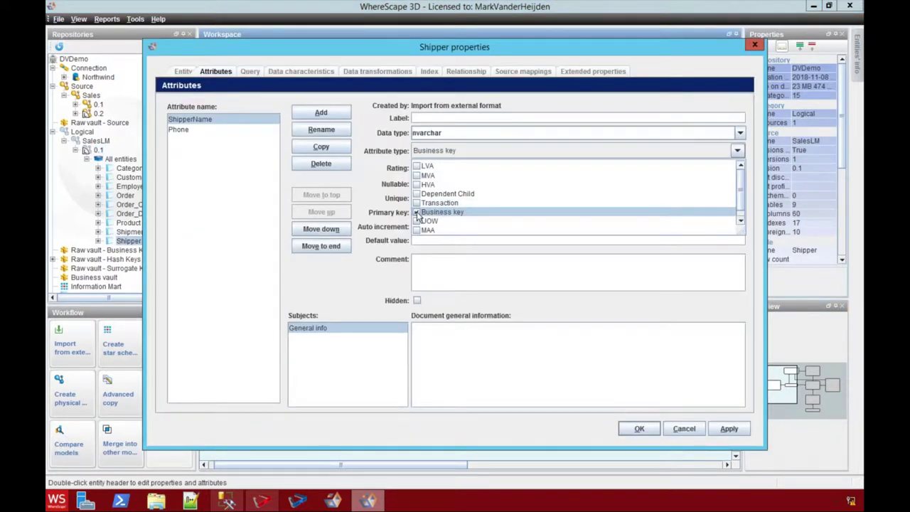
{"action": "left_click", "coordinate": [211, 130]}
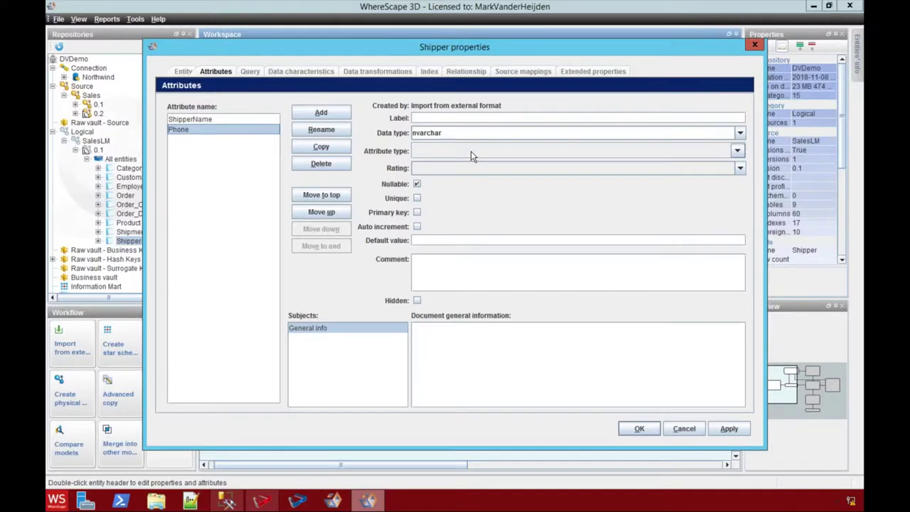
{"action": "left_click", "coordinate": [471, 151]}
{"action": "left_click", "coordinate": [417, 165]}
{"action": "left_click", "coordinate": [411, 169]}
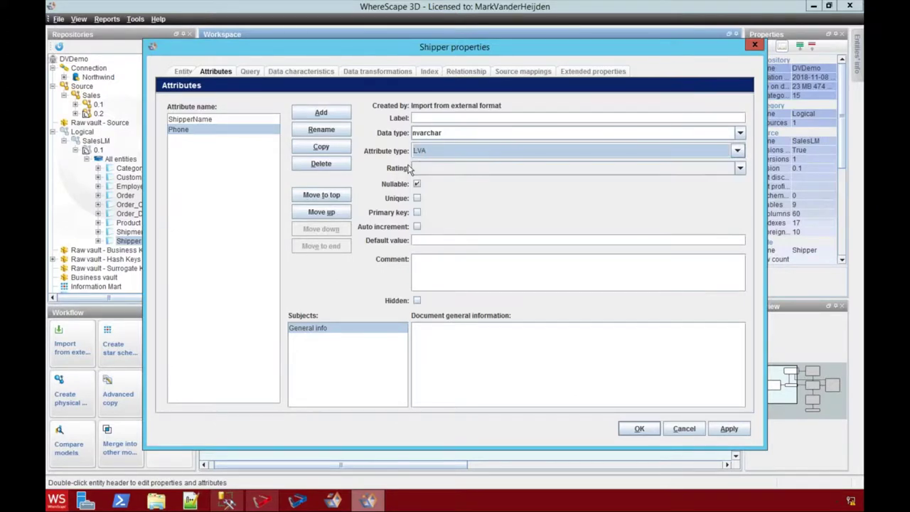
{"action": "left_click", "coordinate": [641, 434]}
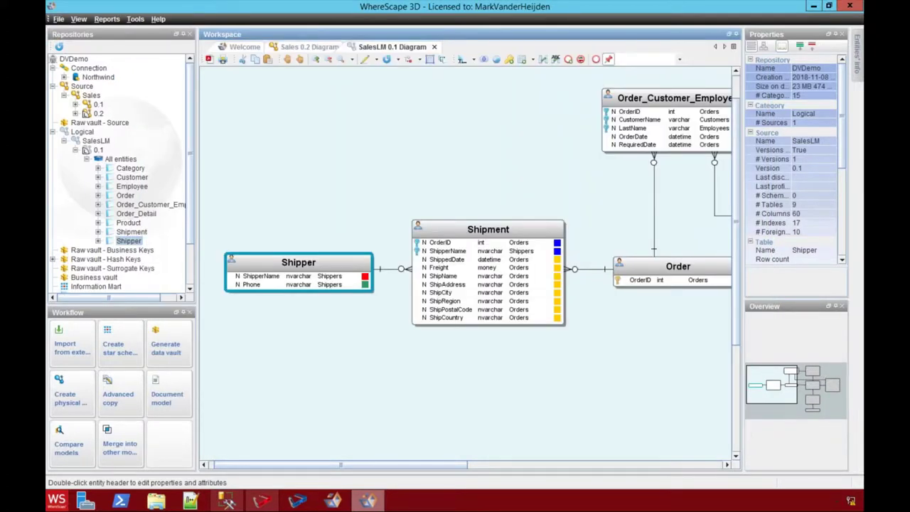
{"action": "left_click", "coordinate": [372, 320]}
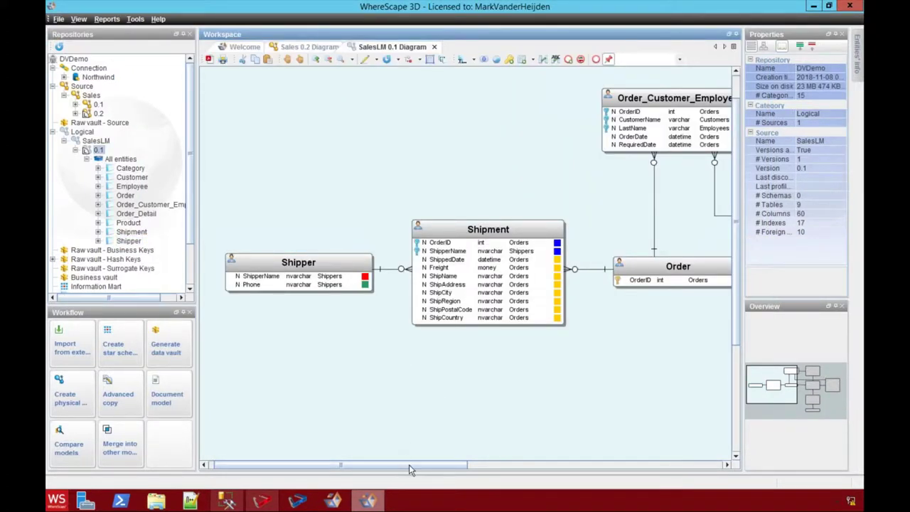
Start an advanced copy of the SalesLM logical model into SalesRV under Raw vault - Hash Keys as new version 0.2
{"action": "left_click_drag", "start_coordinate": [409, 464], "coordinate": [642, 429]}
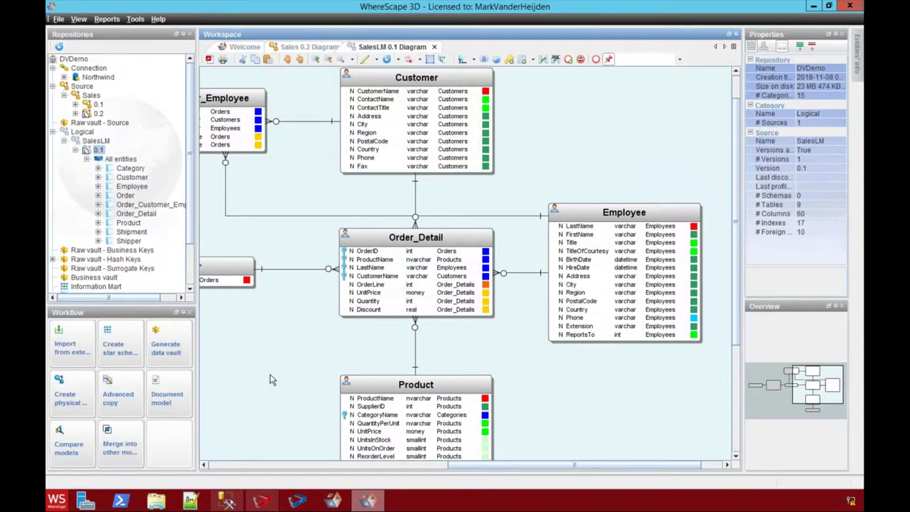
{"action": "left_click", "coordinate": [122, 393]}
{"action": "left_click", "coordinate": [366, 249]}
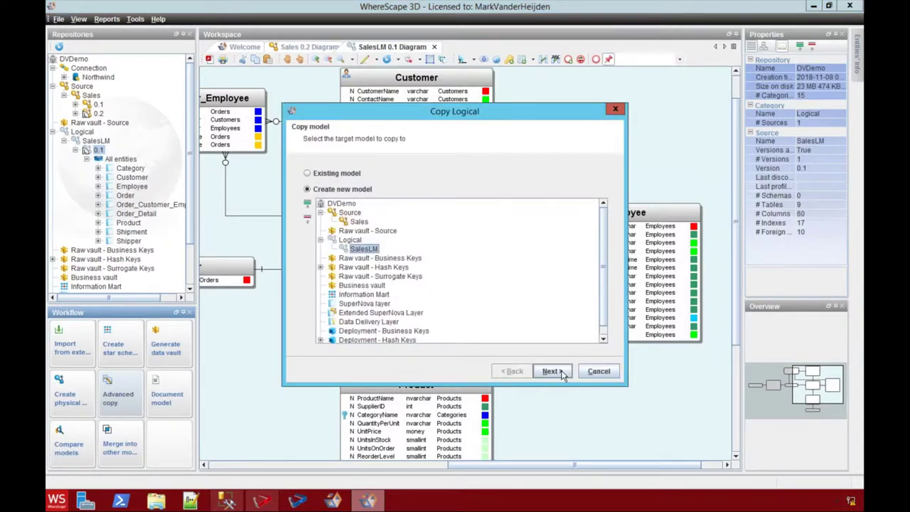
{"action": "left_click", "coordinate": [320, 267]}
{"action": "left_click", "coordinate": [363, 276]}
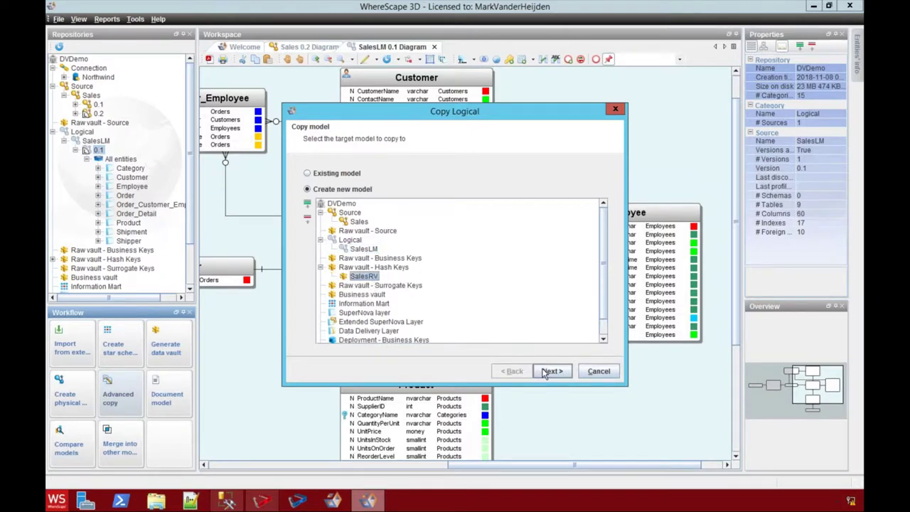
{"action": "left_click", "coordinate": [553, 376]}
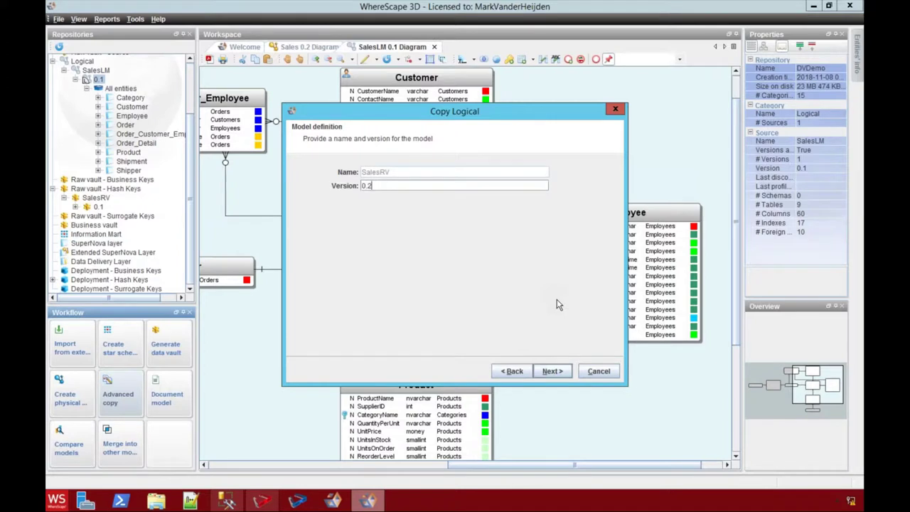
{"action": "left_click", "coordinate": [558, 371]}
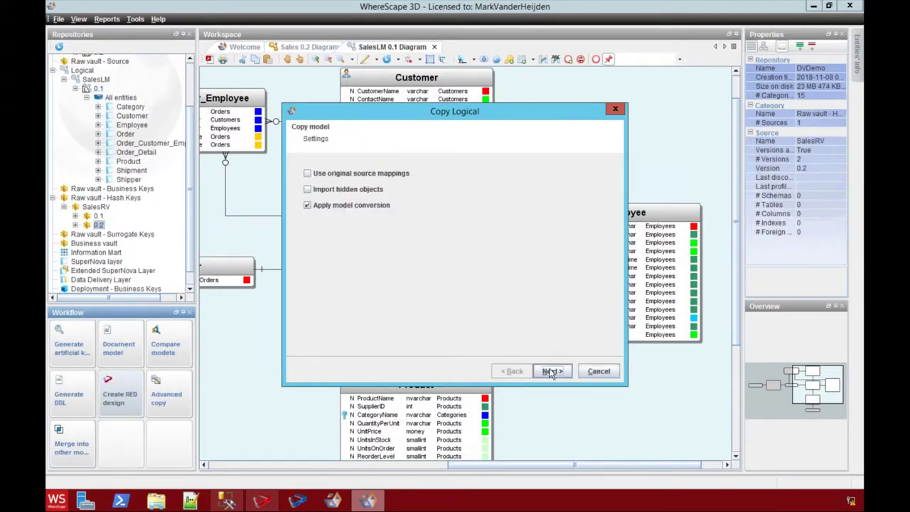
Run the copy with model conversion, using the DV spine, satellite and DV2.0 hash key generation templates without snapshots
{"action": "left_click", "coordinate": [553, 371]}
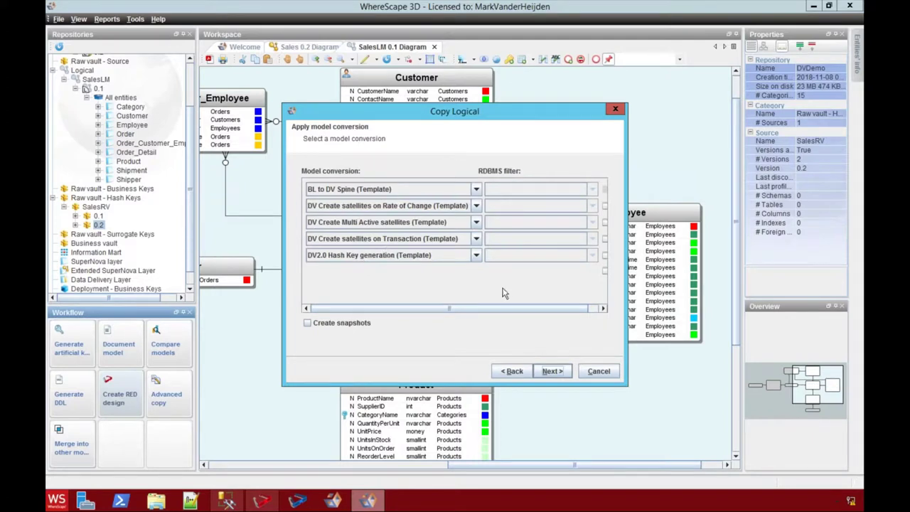
{"action": "left_click", "coordinate": [553, 370]}
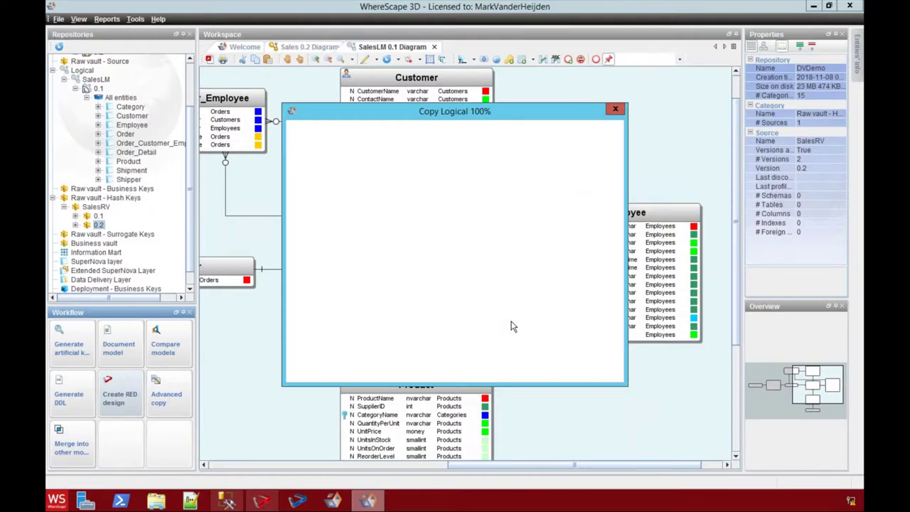
{"action": "left_click", "coordinate": [597, 372]}
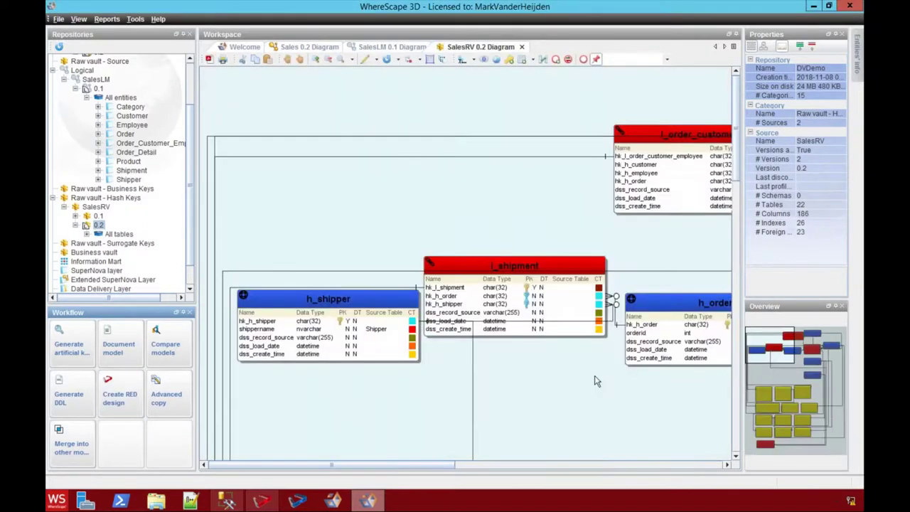
Automatically rearrange the SalesRV 0.2 diagram, discarding the current table positioning, and inspect the employee hub and its lroc and mroc satellites
{"action": "left_click", "coordinate": [366, 59]}
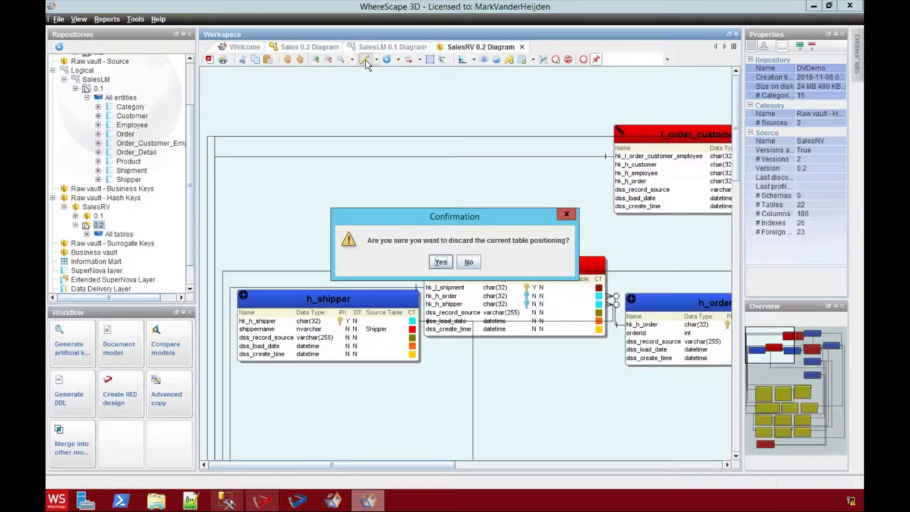
{"action": "key", "text": "Return"}
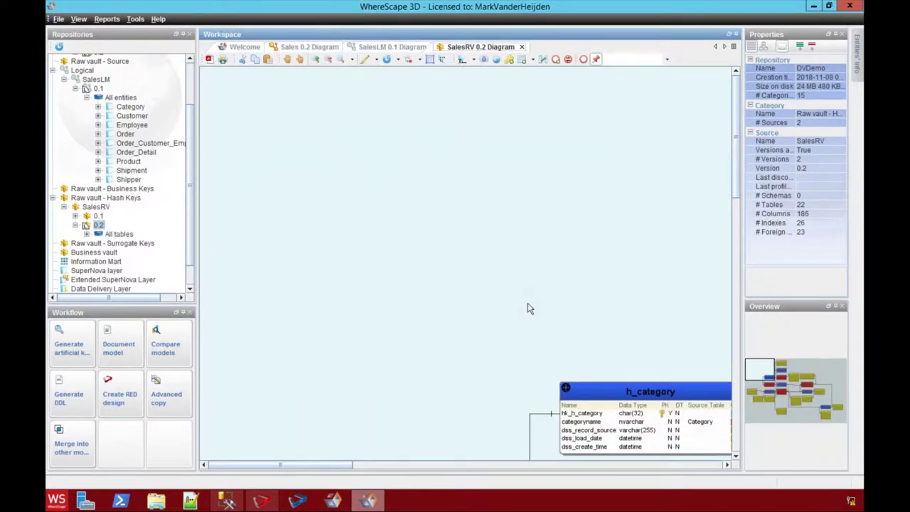
{"action": "left_click_drag", "start_coordinate": [768, 374], "coordinate": [809, 400]}
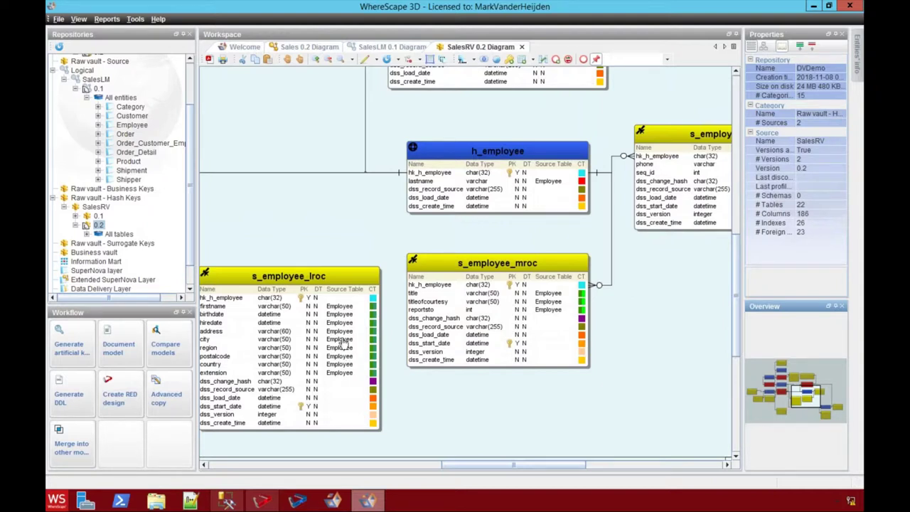
{"action": "left_click", "coordinate": [304, 282]}
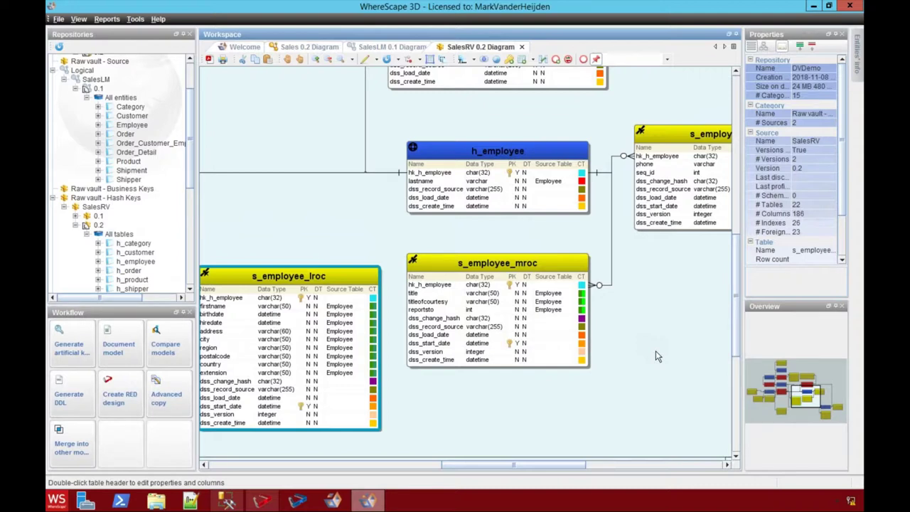
{"action": "left_click", "coordinate": [586, 428]}
{"action": "left_click_drag", "start_coordinate": [815, 402], "coordinate": [808, 402]}
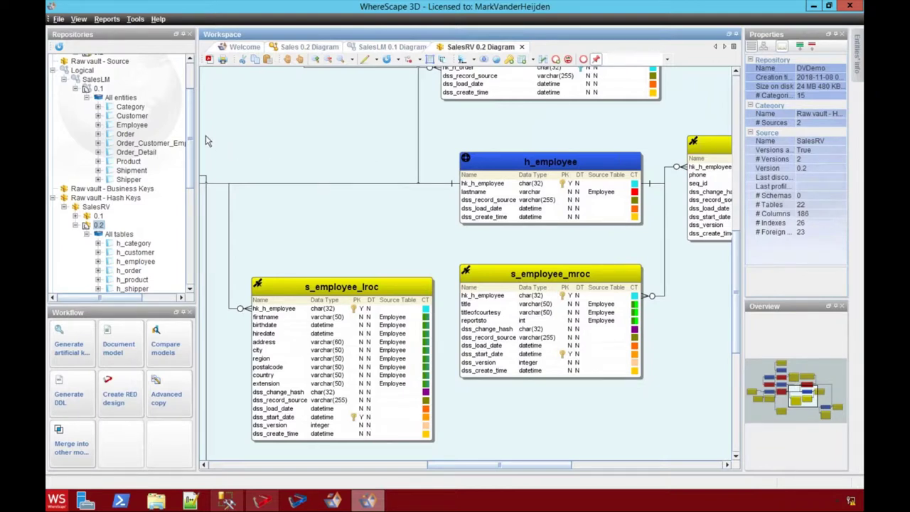
Display the diagram of SalesRV Deploy 0.1 under Deployment - Hash Keys and inspect its load, stage and vault tables
{"action": "scroll", "coordinate": [54, 142], "scroll_direction": "down", "scroll_amount": 2}
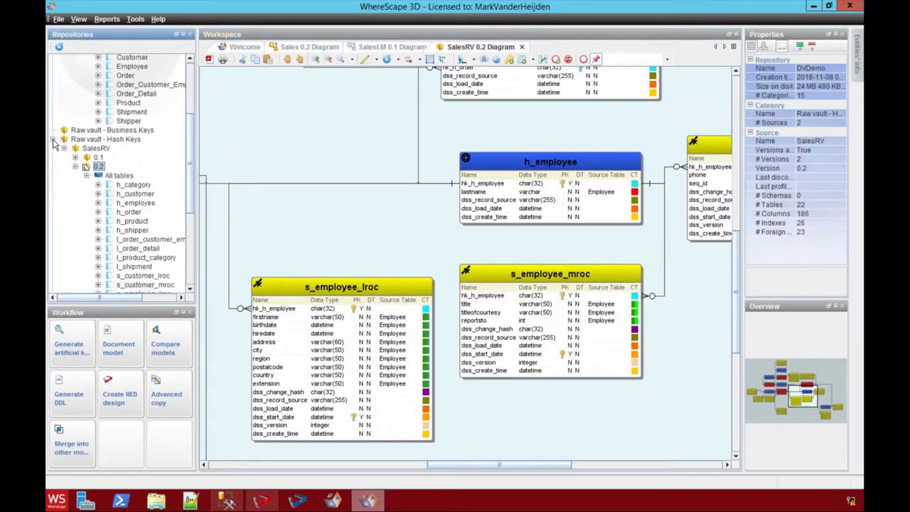
{"action": "left_click", "coordinate": [53, 141]}
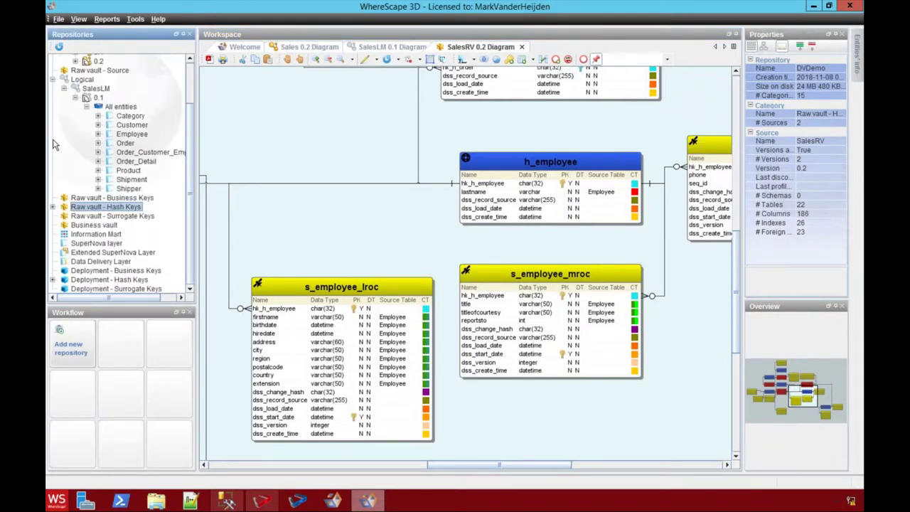
{"action": "left_click", "coordinate": [53, 279]}
{"action": "left_click", "coordinate": [64, 280]}
{"action": "right_click", "coordinate": [98, 280]}
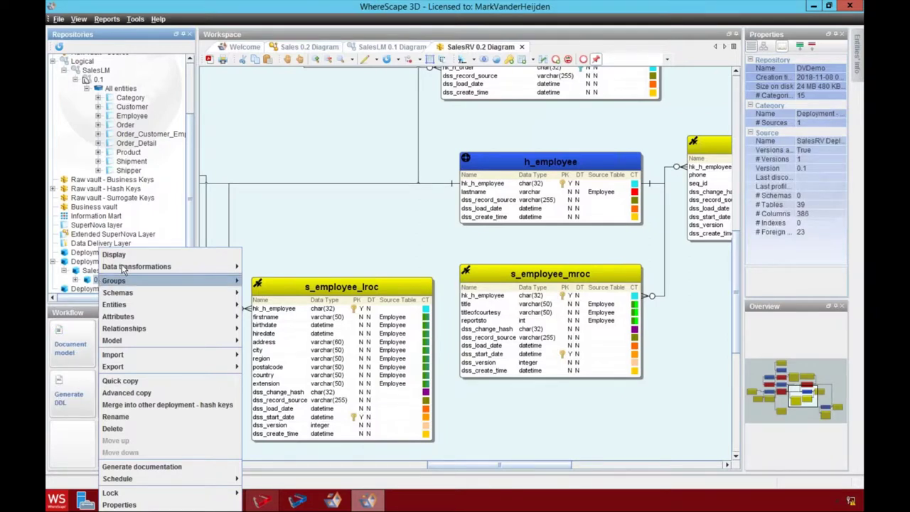
{"action": "left_click", "coordinate": [120, 254]}
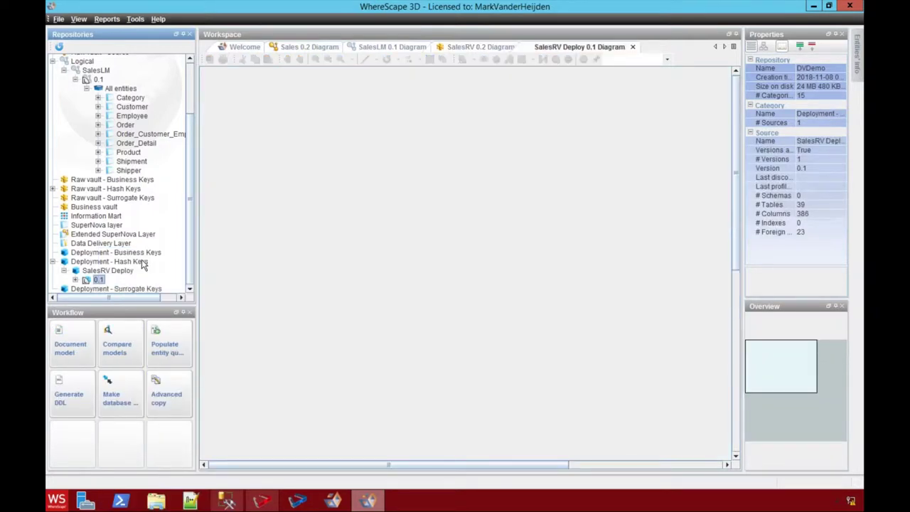
{"action": "left_click", "coordinate": [760, 377]}
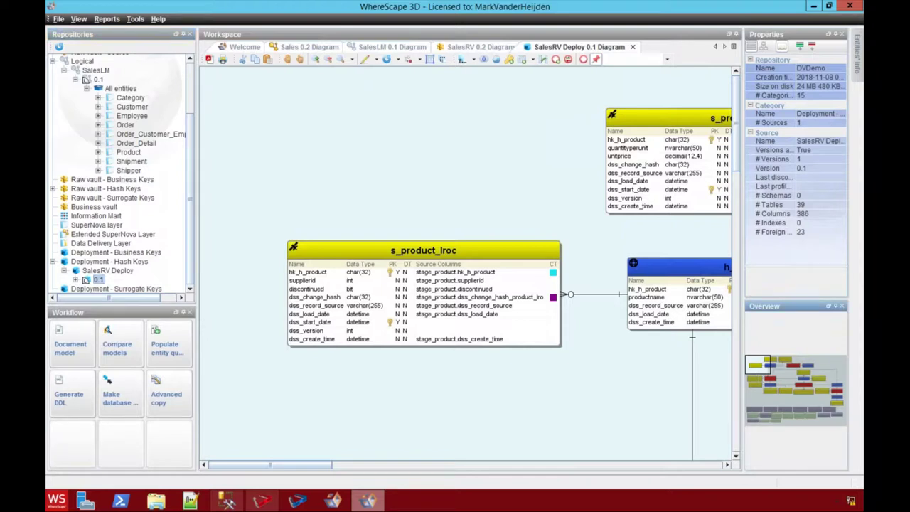
{"action": "left_click_drag", "start_coordinate": [763, 375], "coordinate": [807, 426]}
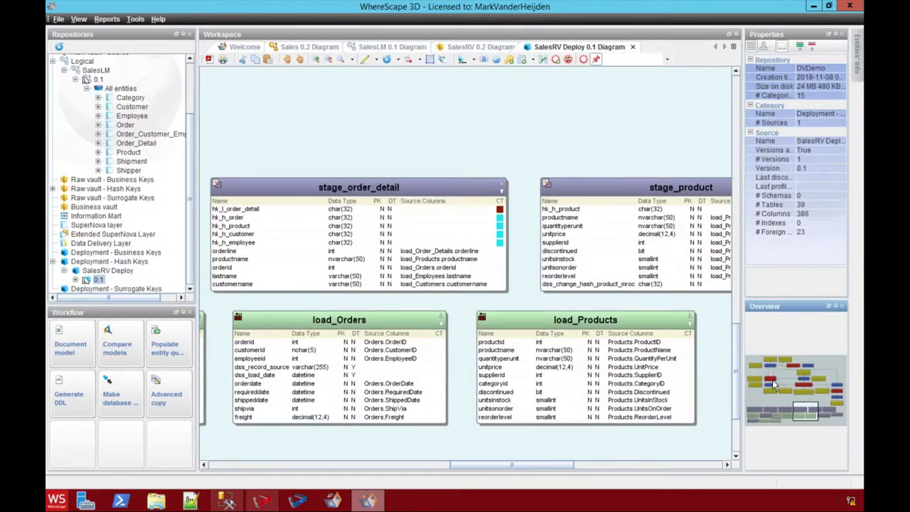
{"action": "left_click", "coordinate": [775, 385]}
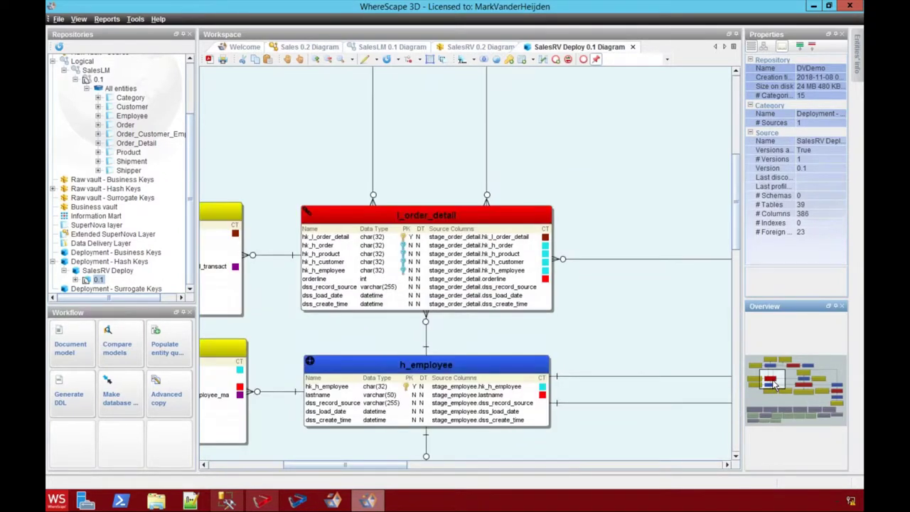
Inspect the hub hash key columns and the orderline column of the l_order_detail link table in the SalesRV Deploy diagram
{"action": "left_click_drag", "start_coordinate": [774, 385], "coordinate": [774, 385]}
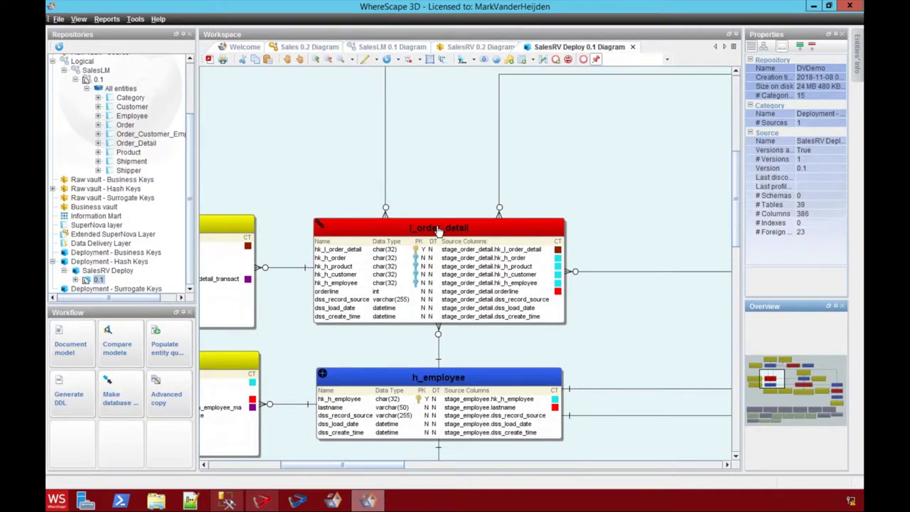
{"action": "left_click", "coordinate": [439, 230]}
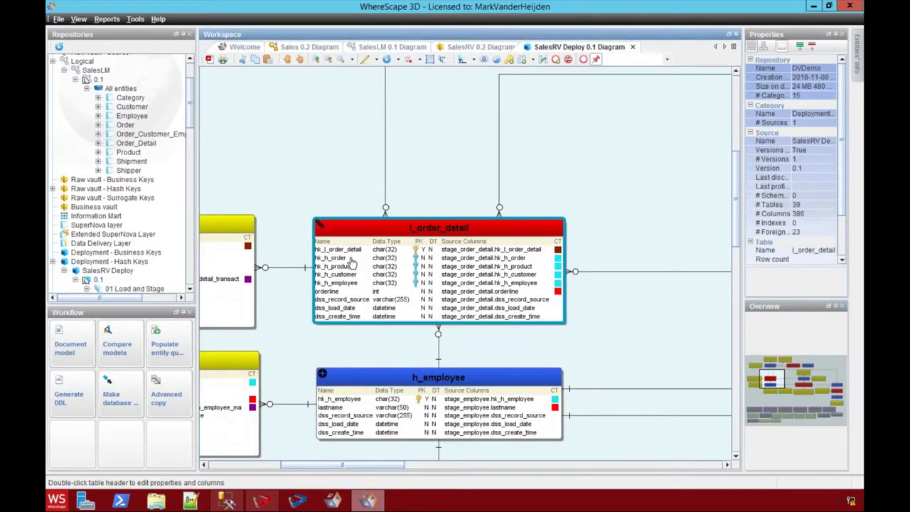
{"action": "left_click", "coordinate": [355, 268]}
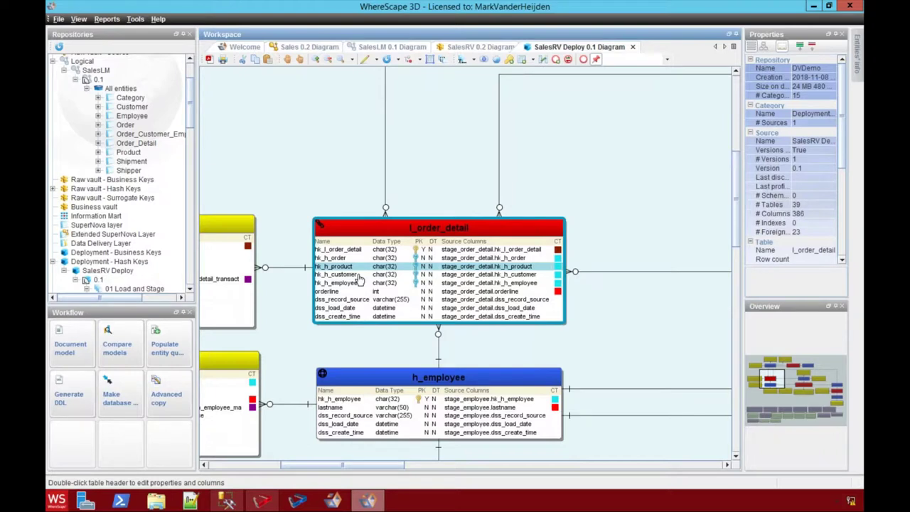
{"action": "left_click", "coordinate": [358, 275]}
{"action": "left_click", "coordinate": [359, 283]}
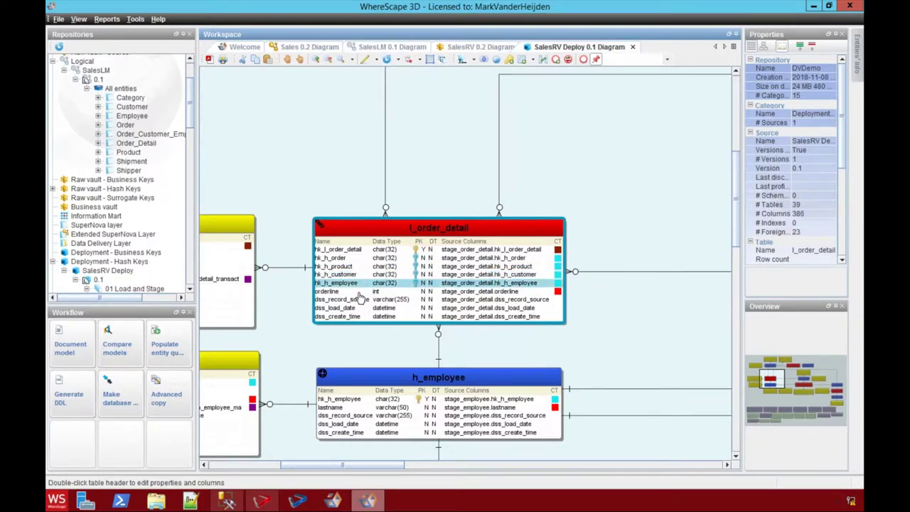
{"action": "left_click", "coordinate": [355, 292]}
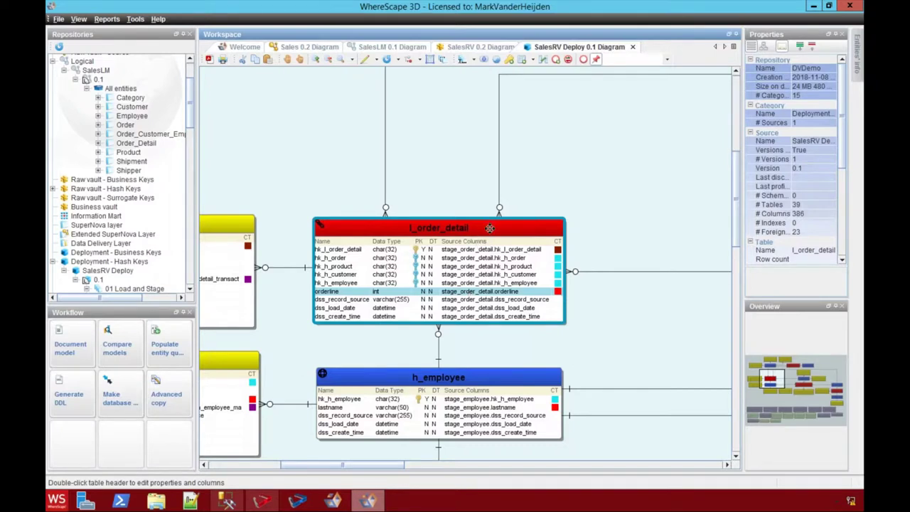
Trace the table source of l_order_detail, follow its mappings from Northwind through the load and stage tables, and close the mapping view
{"action": "right_click", "coordinate": [489, 227]}
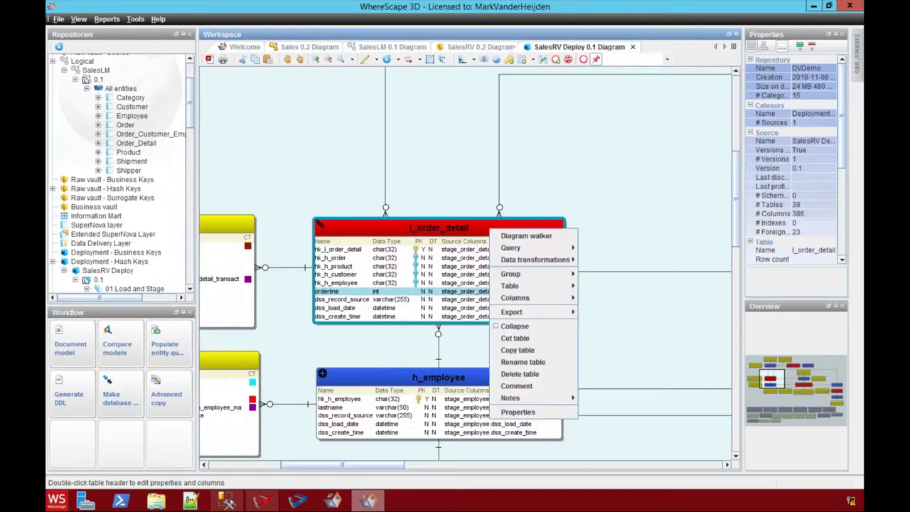
{"action": "mouse_move", "coordinate": [506, 287]}
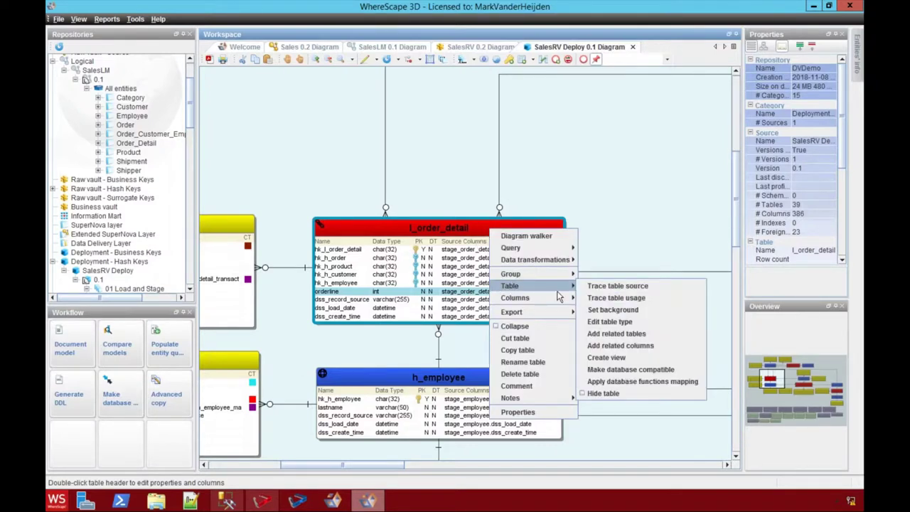
{"action": "left_click", "coordinate": [609, 287]}
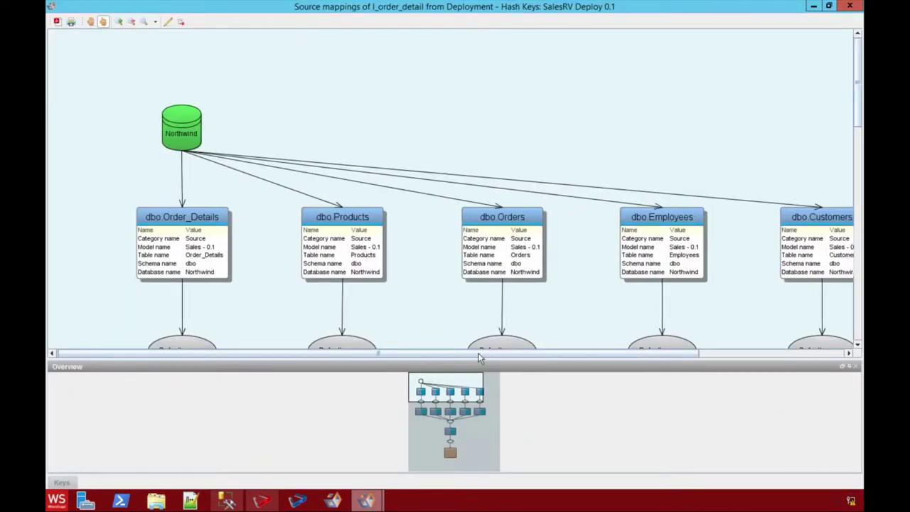
{"action": "left_click_drag", "start_coordinate": [478, 353], "coordinate": [524, 354]}
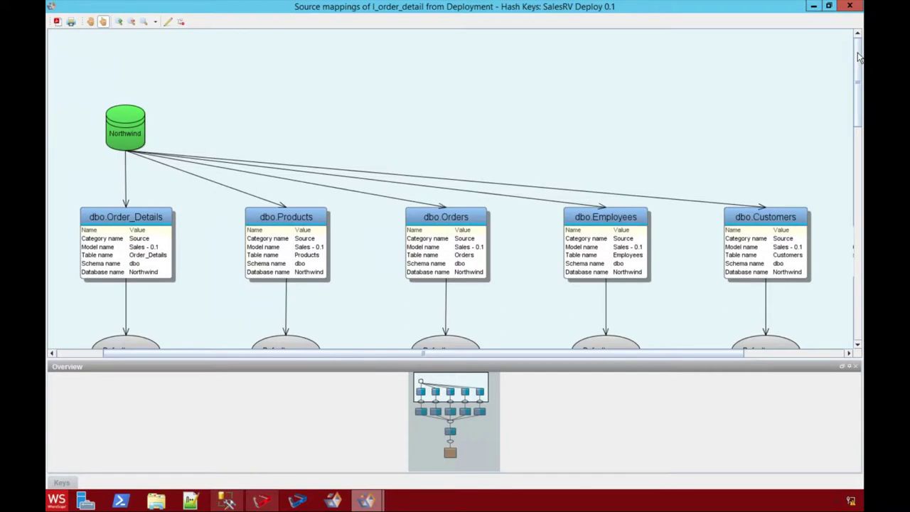
{"action": "scroll", "coordinate": [859, 57], "scroll_direction": "down", "scroll_amount": 1}
{"action": "left_click_drag", "start_coordinate": [858, 57], "coordinate": [860, 99]}
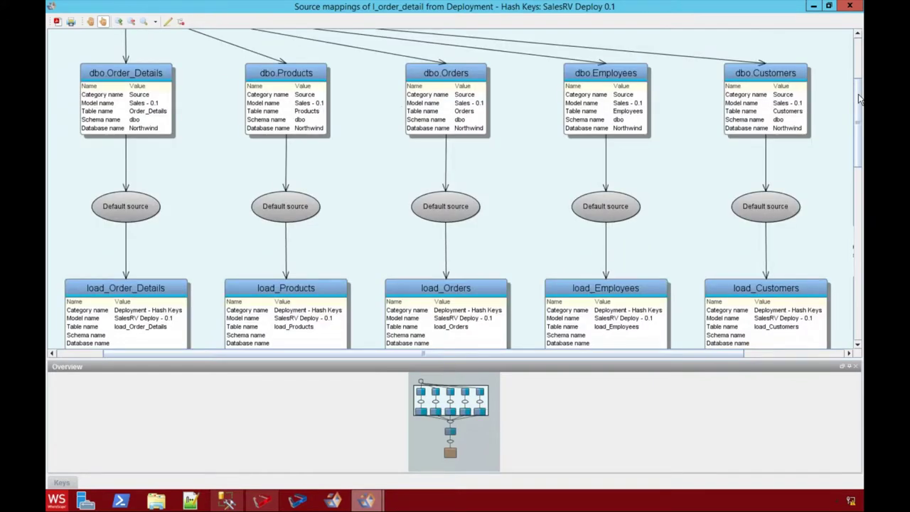
{"action": "scroll", "coordinate": [858, 98], "scroll_direction": "down", "scroll_amount": 1}
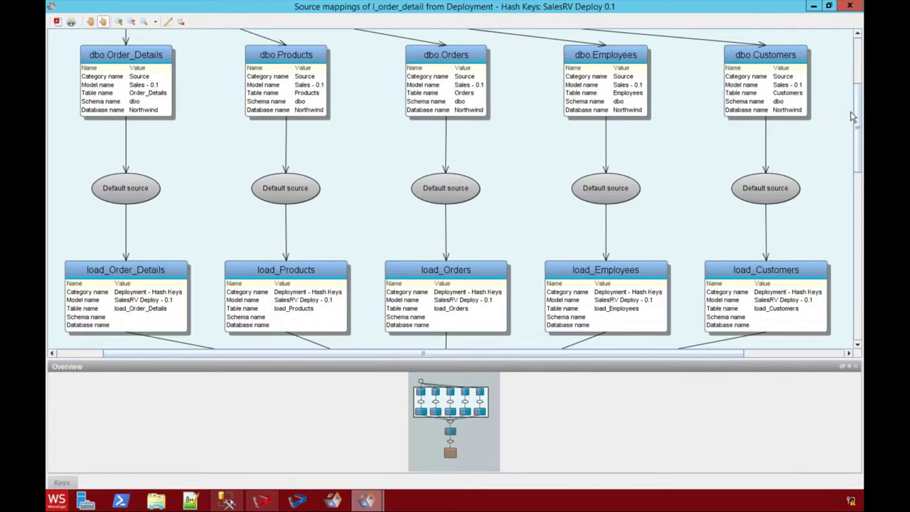
{"action": "left_click_drag", "start_coordinate": [858, 117], "coordinate": [858, 179]}
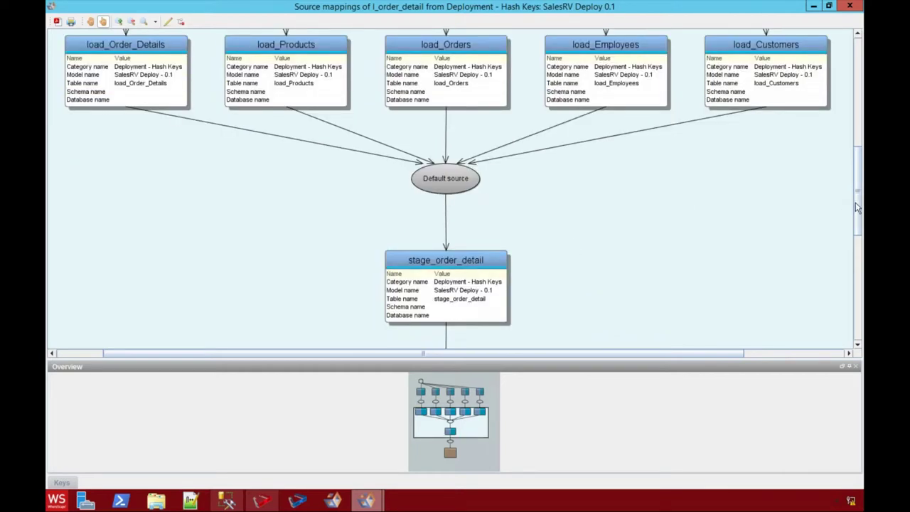
{"action": "left_click_drag", "start_coordinate": [858, 207], "coordinate": [860, 264]}
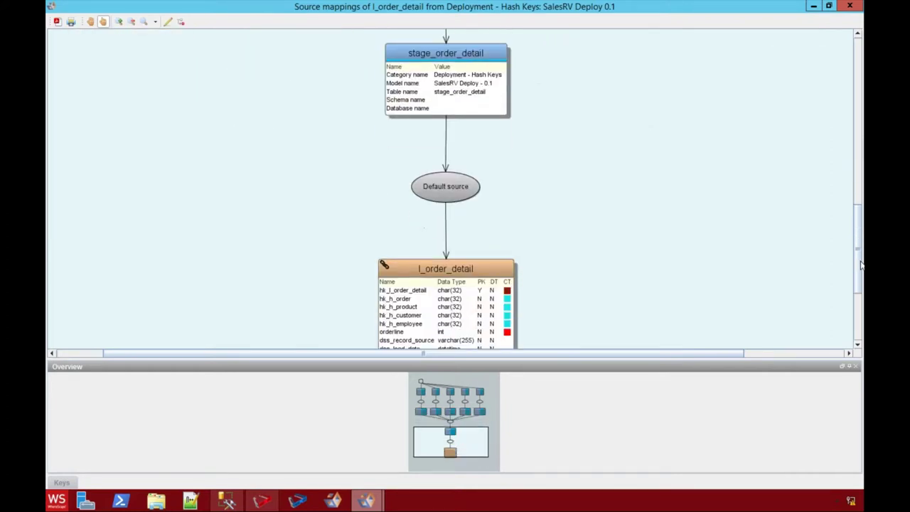
{"action": "scroll", "coordinate": [469, 235], "scroll_direction": "down", "scroll_amount": 3}
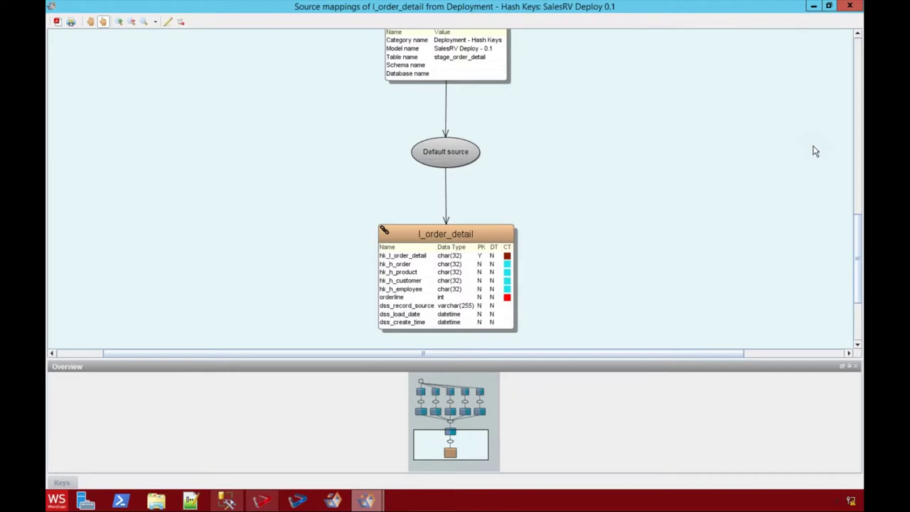
{"action": "left_click", "coordinate": [848, 7]}
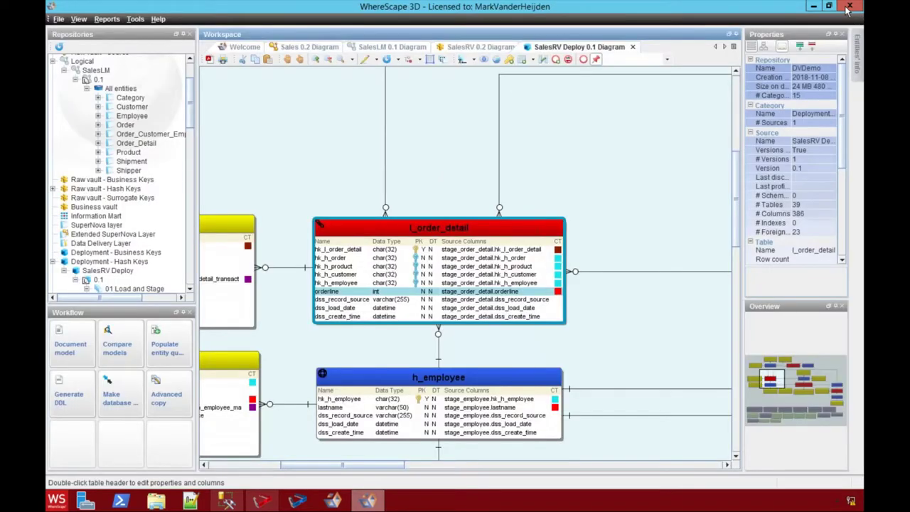
{"action": "left_click", "coordinate": [640, 250]}
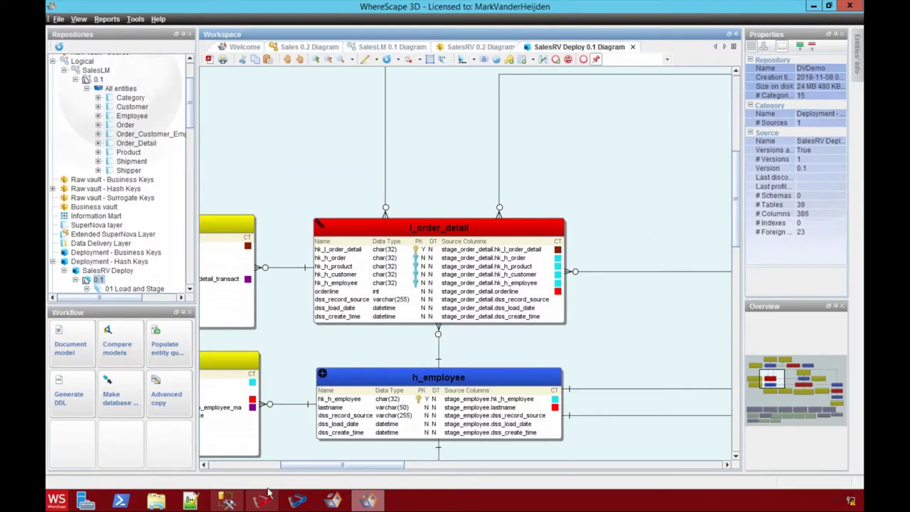
Minimise the modelling window and switch to the dbo Development window of the data warehouse builder
{"action": "mouse_move", "coordinate": [267, 504]}
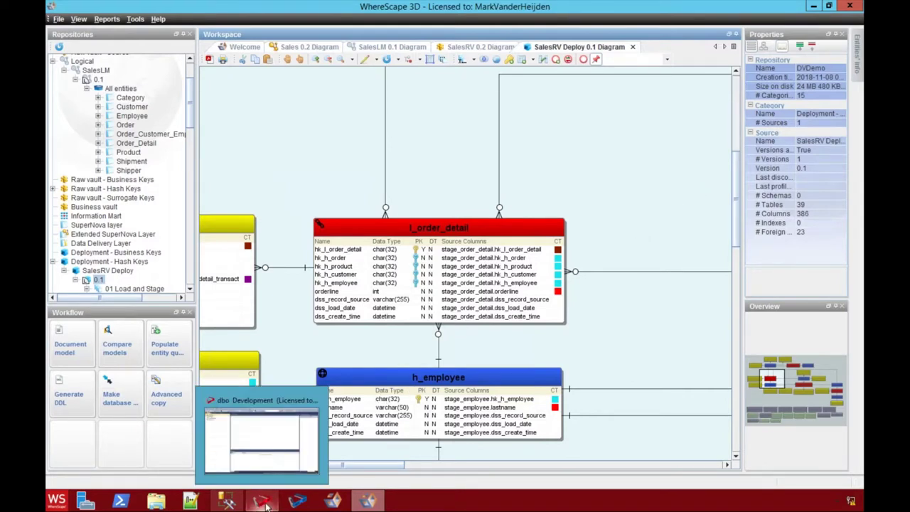
{"action": "left_click", "coordinate": [812, 6]}
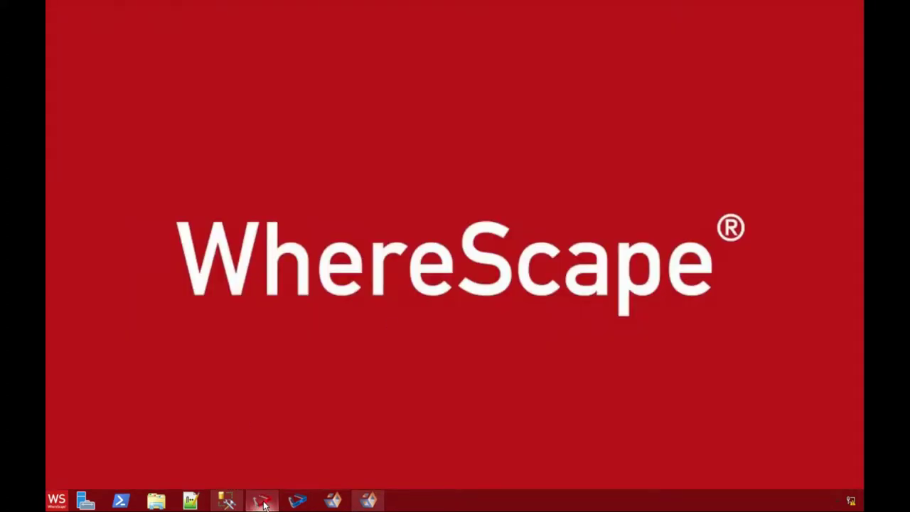
{"action": "mouse_move", "coordinate": [264, 505]}
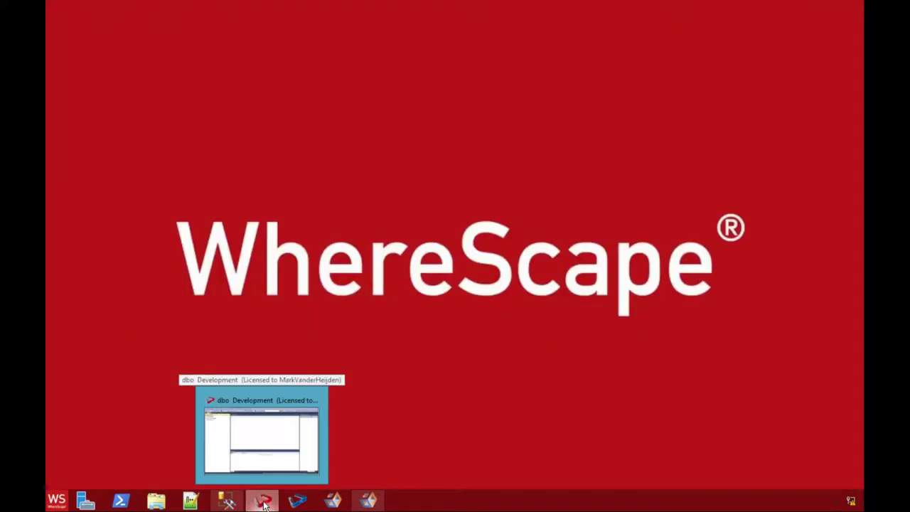
{"action": "left_click", "coordinate": [264, 504]}
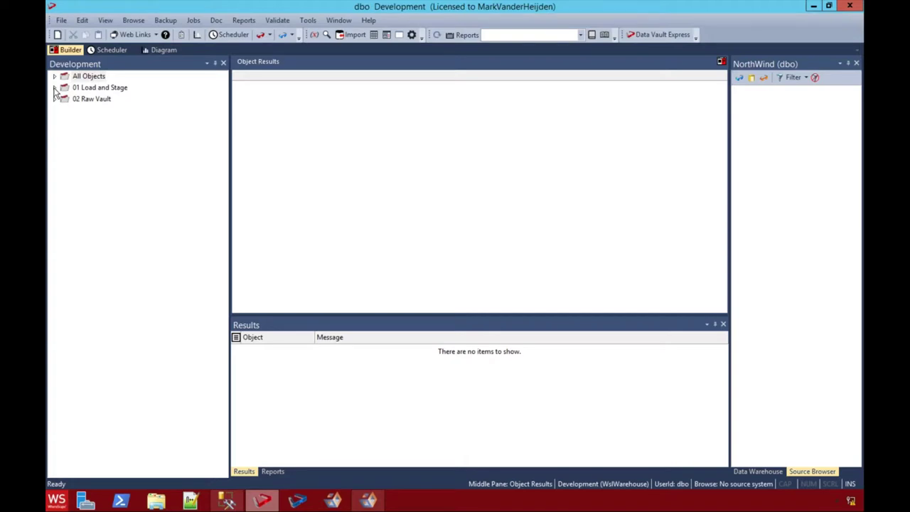
Expand the Hub, Link and Satellite objects of the 02 Raw Vault project
{"action": "left_click", "coordinate": [98, 89]}
{"action": "left_click", "coordinate": [100, 101]}
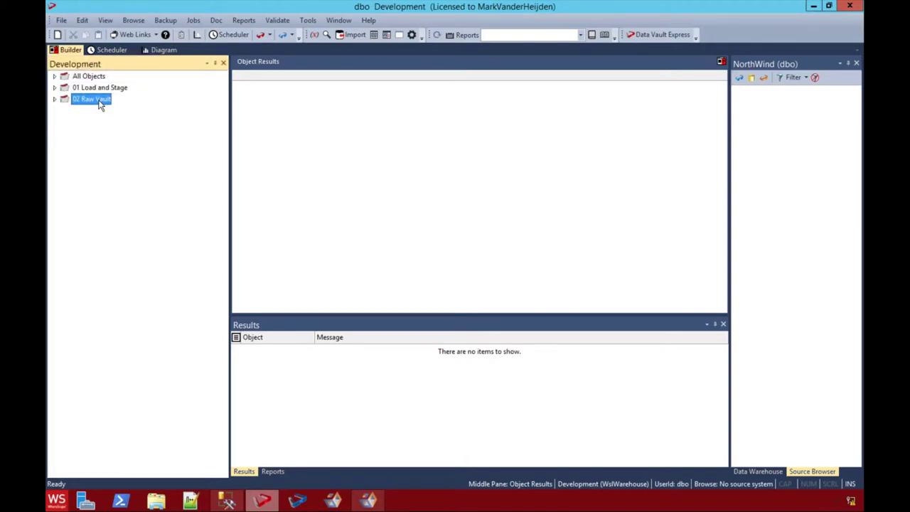
{"action": "left_click", "coordinate": [56, 100]}
{"action": "left_click", "coordinate": [65, 111]}
{"action": "left_click", "coordinate": [65, 190]}
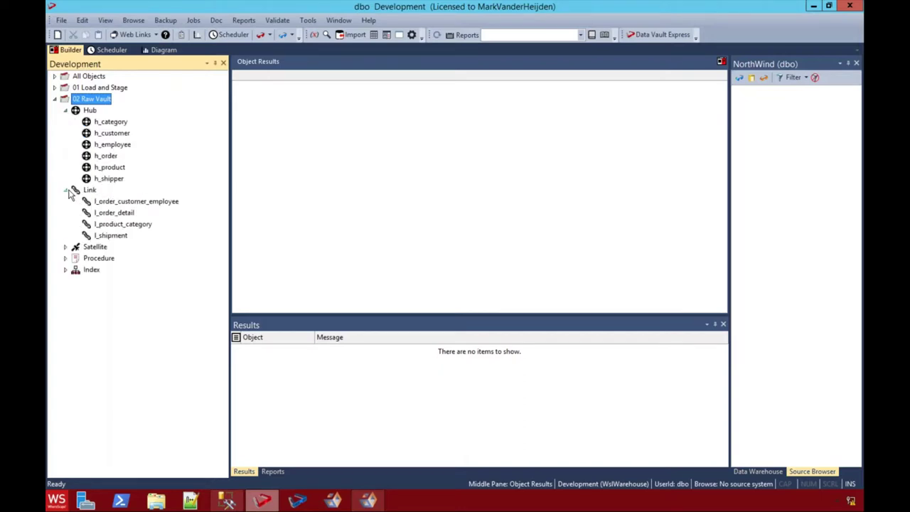
{"action": "left_click", "coordinate": [65, 247]}
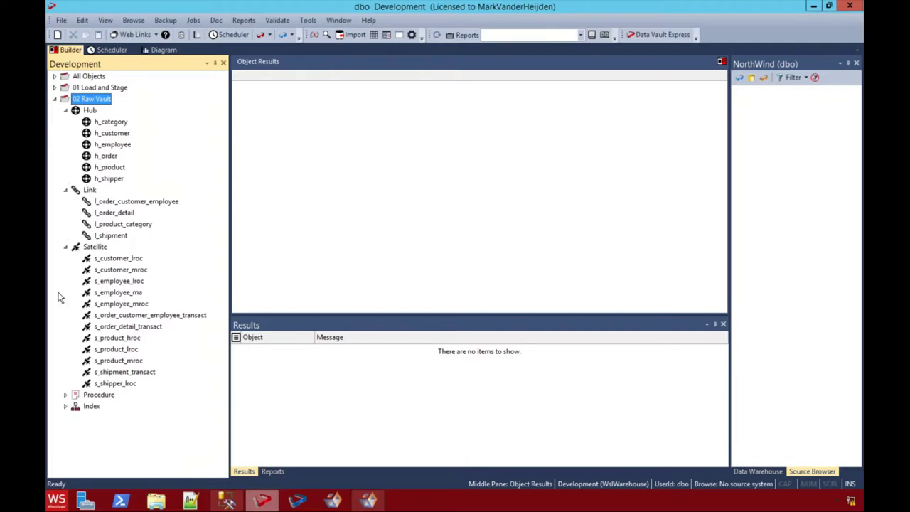
Expand the load tables and stage tables of the 01 Load and Stage project
{"action": "left_click", "coordinate": [55, 87]}
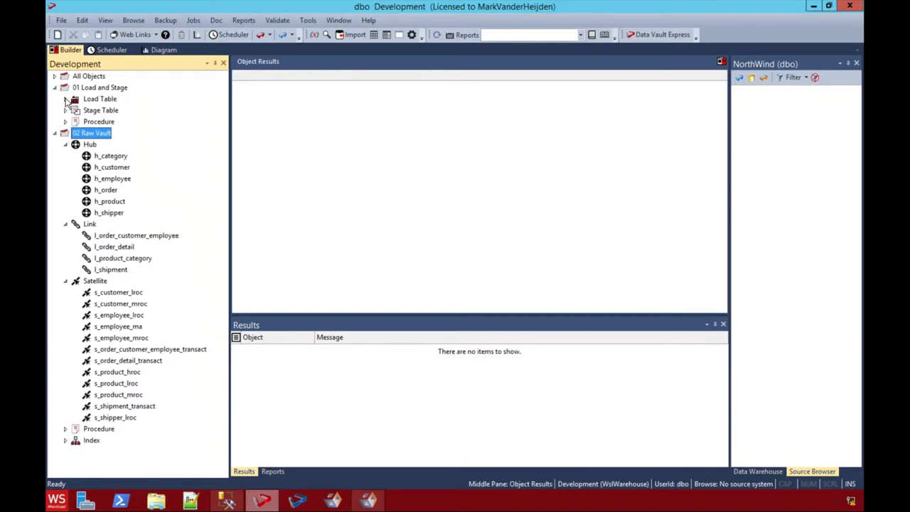
{"action": "left_click", "coordinate": [65, 98]}
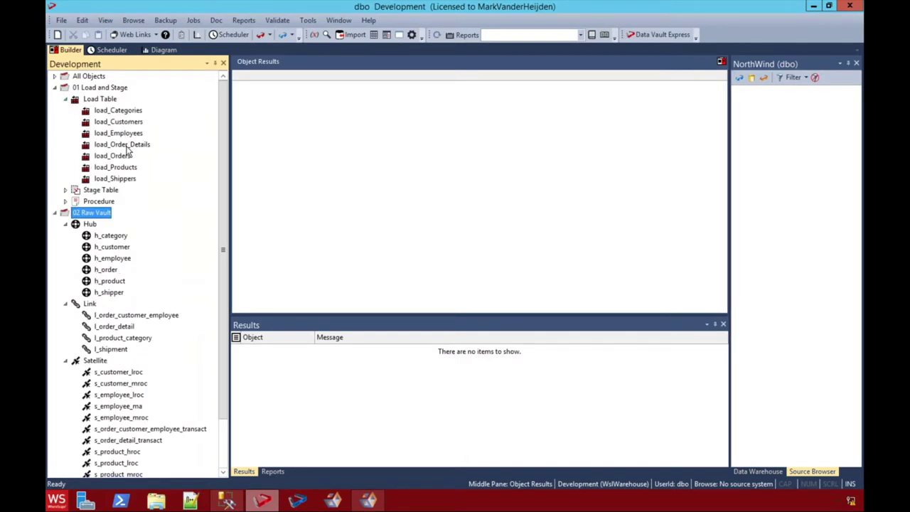
{"action": "left_click", "coordinate": [66, 190]}
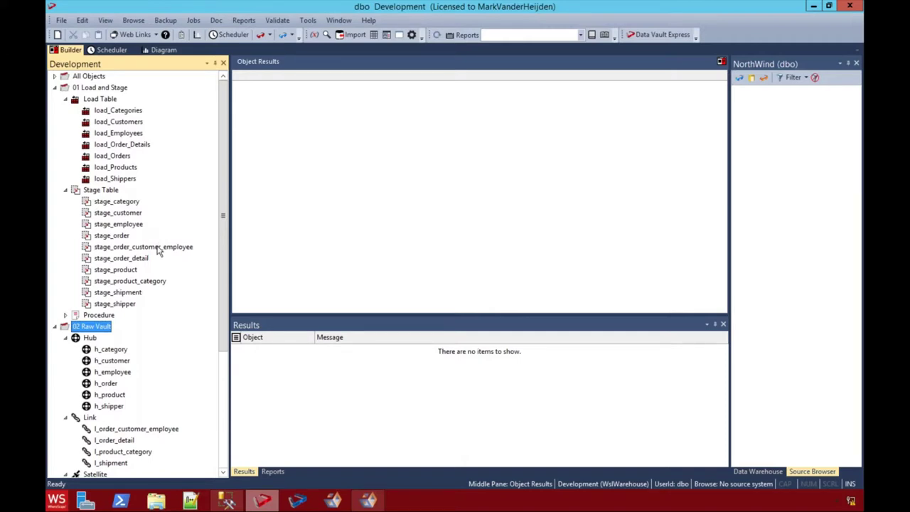
List the columns of the stage_customer table and display its data
{"action": "left_click", "coordinate": [129, 215]}
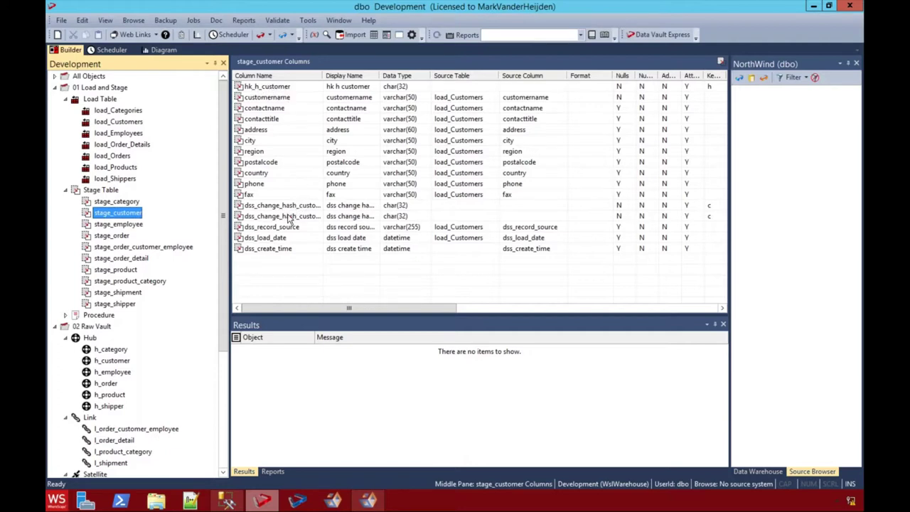
{"action": "right_click", "coordinate": [117, 216]}
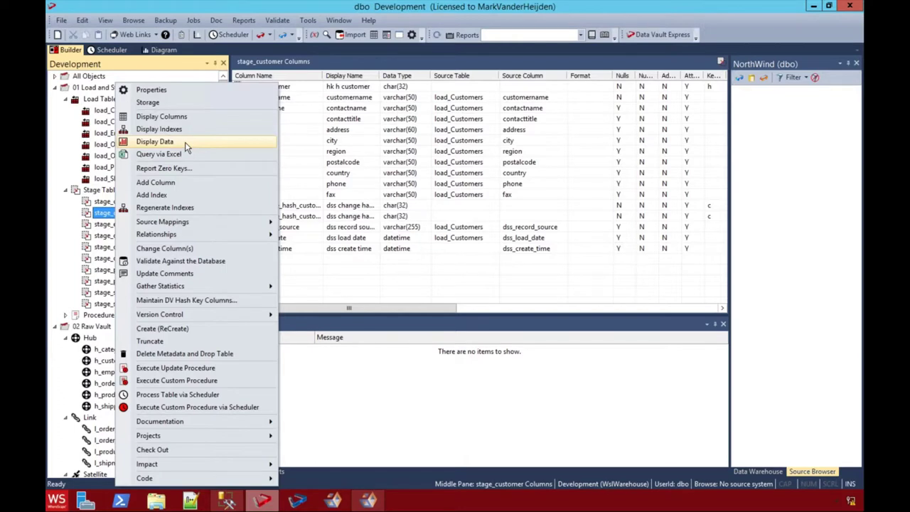
{"action": "left_click", "coordinate": [185, 145]}
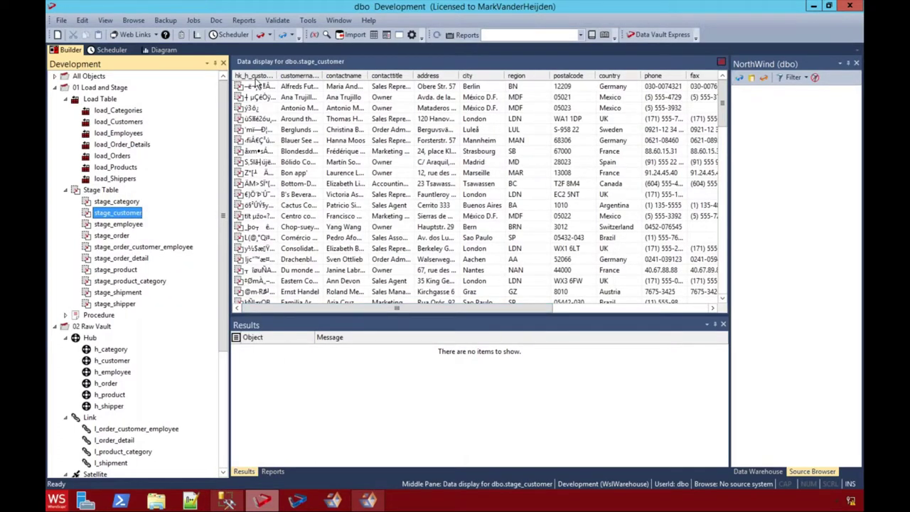
Widen the dss_record_source column and examine the change hash, record source and load date columns of the stage_customer data
{"action": "left_click", "coordinate": [330, 316]}
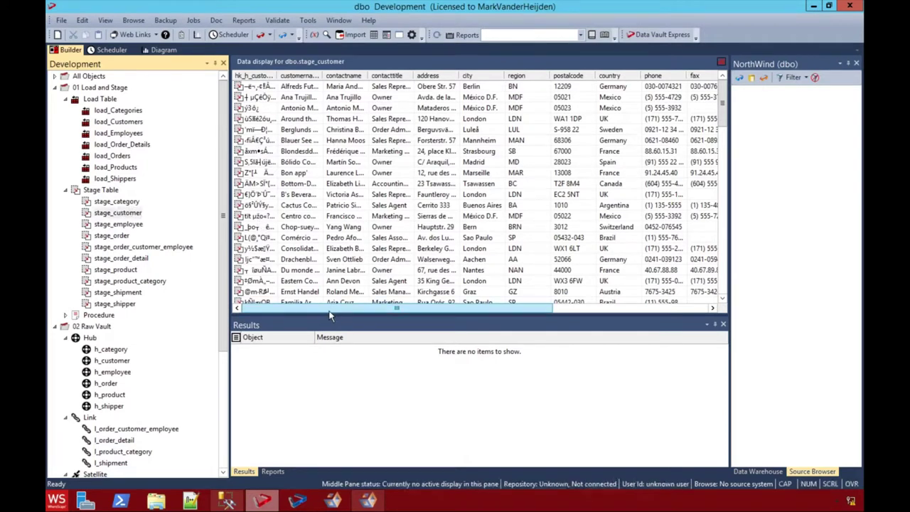
{"action": "left_click_drag", "start_coordinate": [329, 311], "coordinate": [353, 314]}
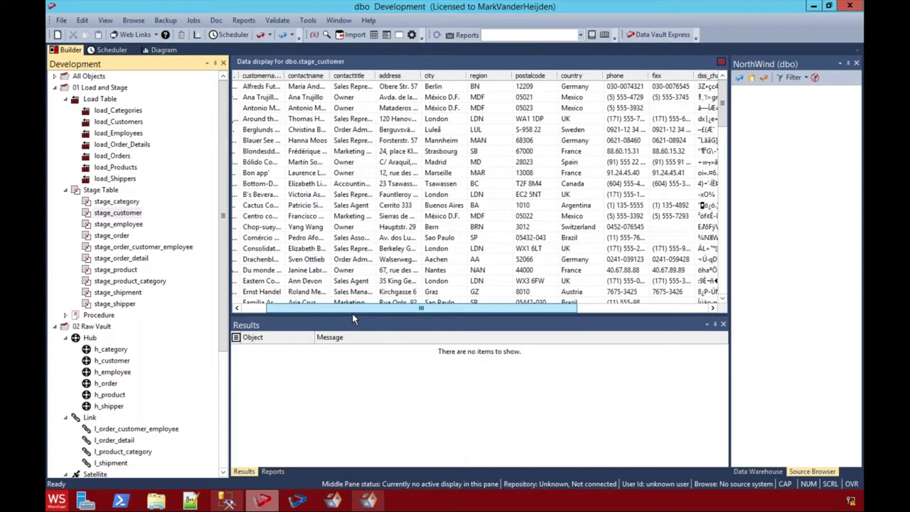
{"action": "left_click", "coordinate": [353, 316]}
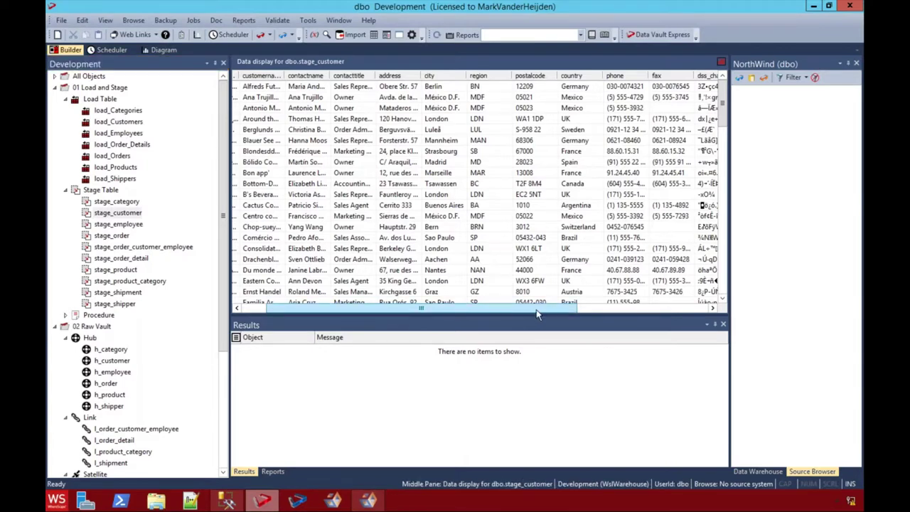
{"action": "left_click_drag", "start_coordinate": [536, 314], "coordinate": [675, 314]}
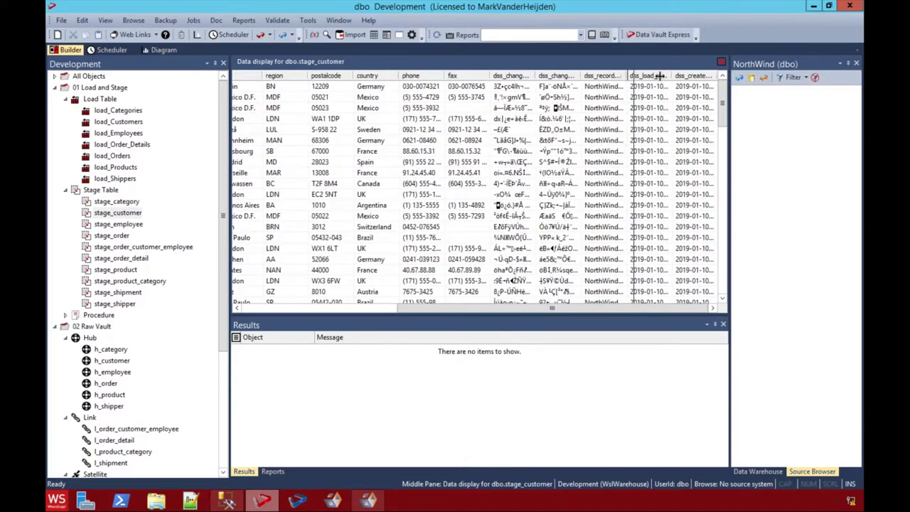
{"action": "left_click_drag", "start_coordinate": [678, 76], "coordinate": [679, 76]}
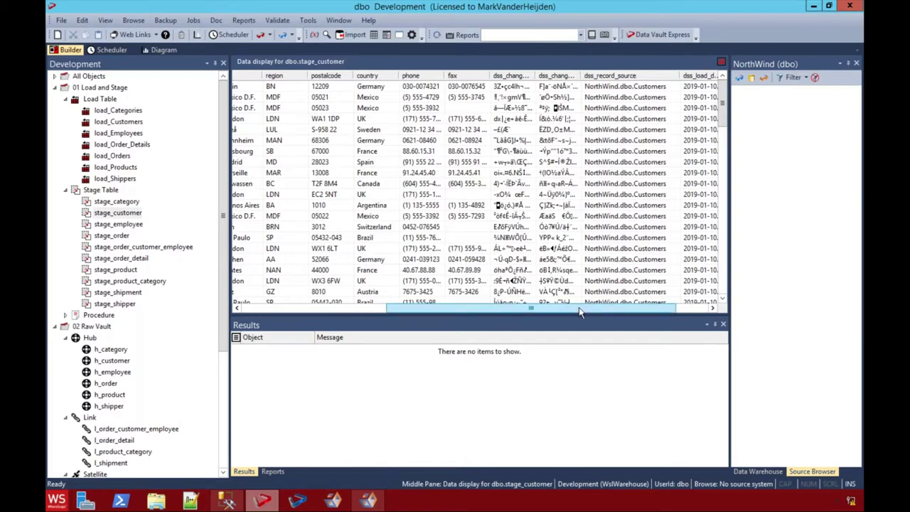
{"action": "left_click_drag", "start_coordinate": [579, 311], "coordinate": [435, 312]}
View the code of stage_customer's update procedure down to its INSERT INTO statement
{"action": "right_click", "coordinate": [133, 218]}
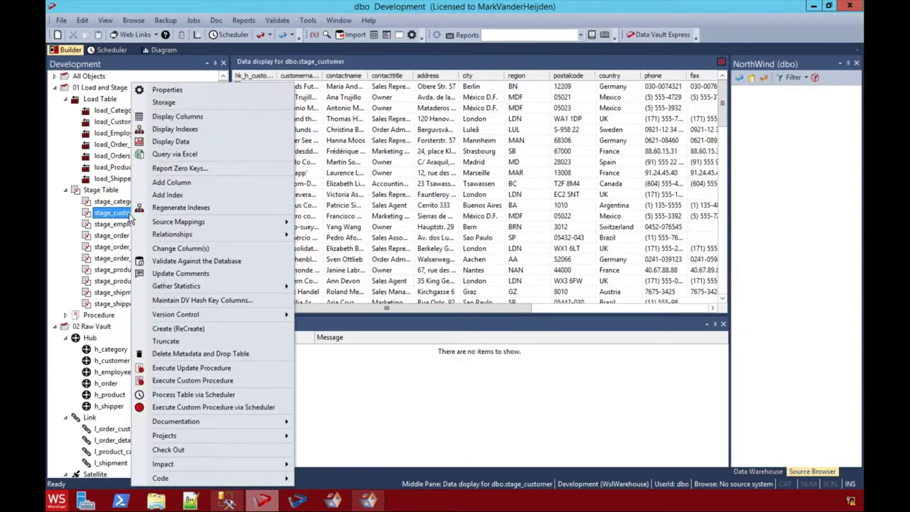
{"action": "mouse_move", "coordinate": [255, 480]}
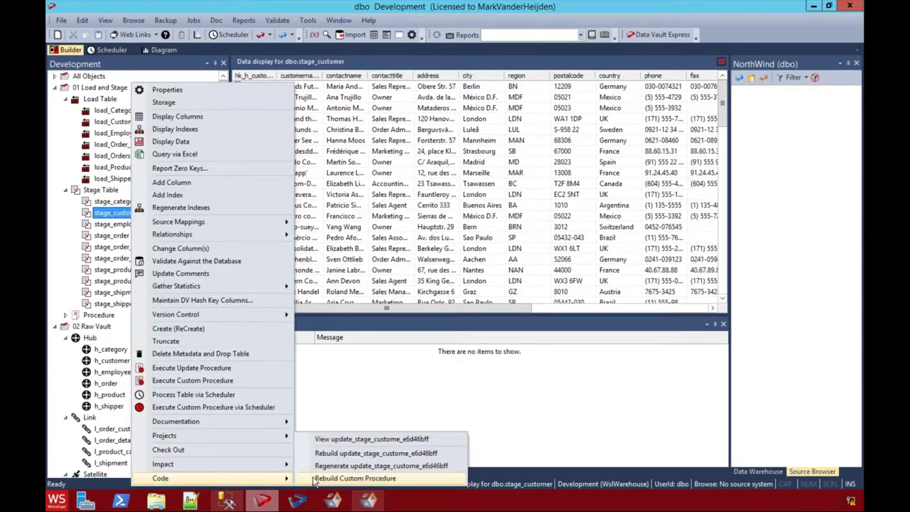
{"action": "left_click", "coordinate": [345, 441]}
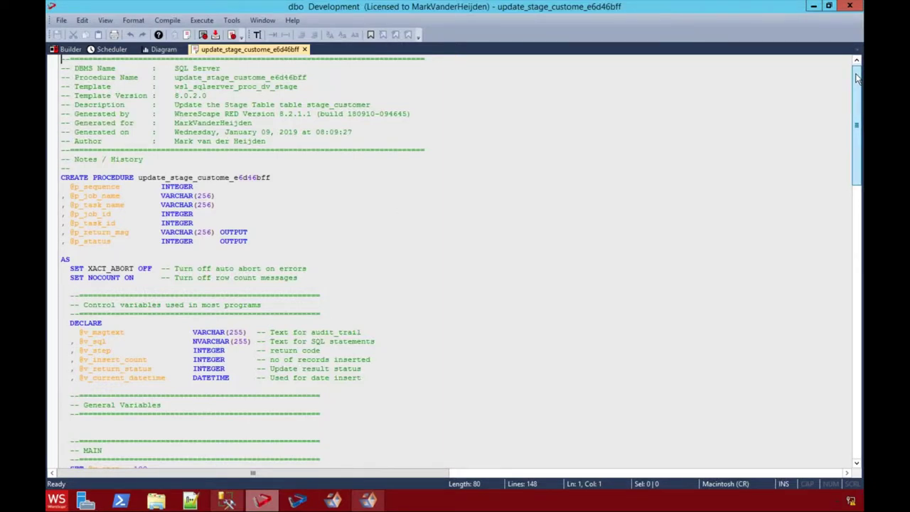
{"action": "scroll", "coordinate": [857, 78], "scroll_direction": "down", "scroll_amount": 1}
{"action": "left_click_drag", "start_coordinate": [857, 78], "coordinate": [857, 109]}
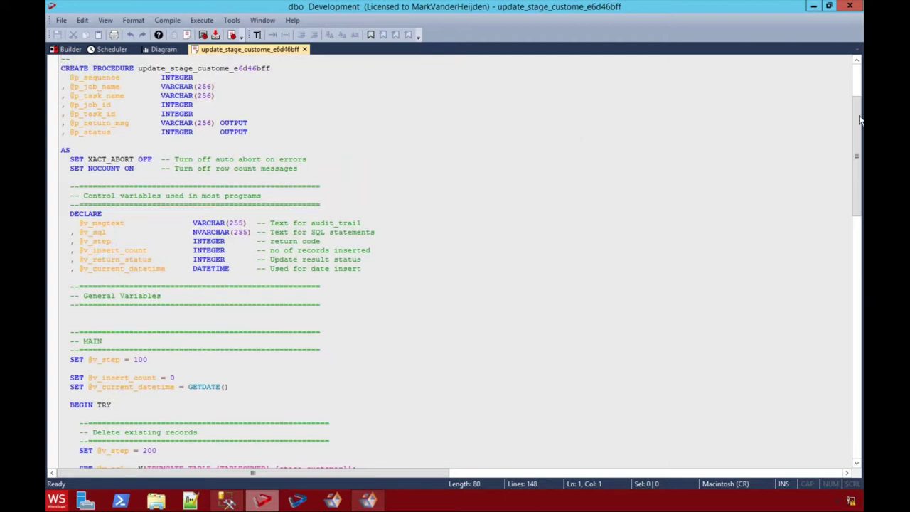
{"action": "left_click_drag", "start_coordinate": [858, 123], "coordinate": [857, 268]}
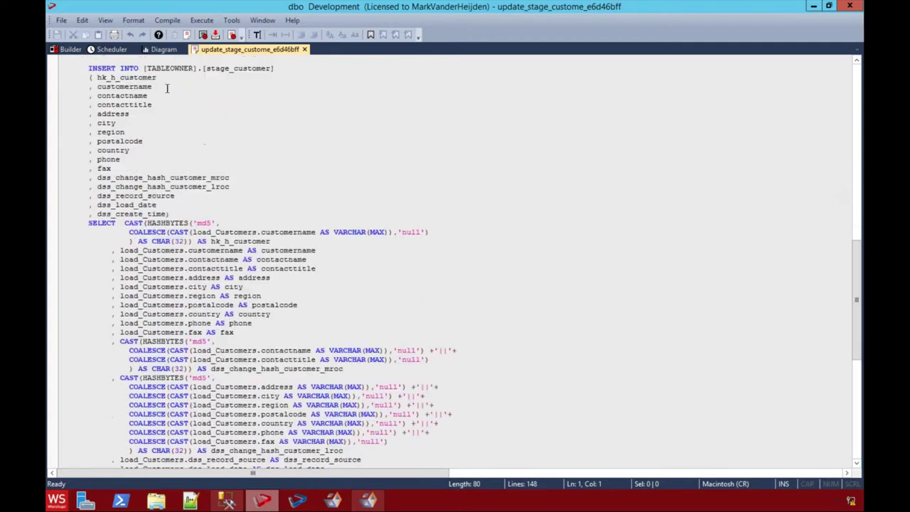
Examine the md5 hash key and change hash expressions and the error handling in the procedure, and close the code
{"action": "double_click", "coordinate": [127, 223]}
{"action": "left_click", "coordinate": [249, 224]}
{"action": "left_click", "coordinate": [133, 223]}
{"action": "left_click", "coordinate": [216, 223]}
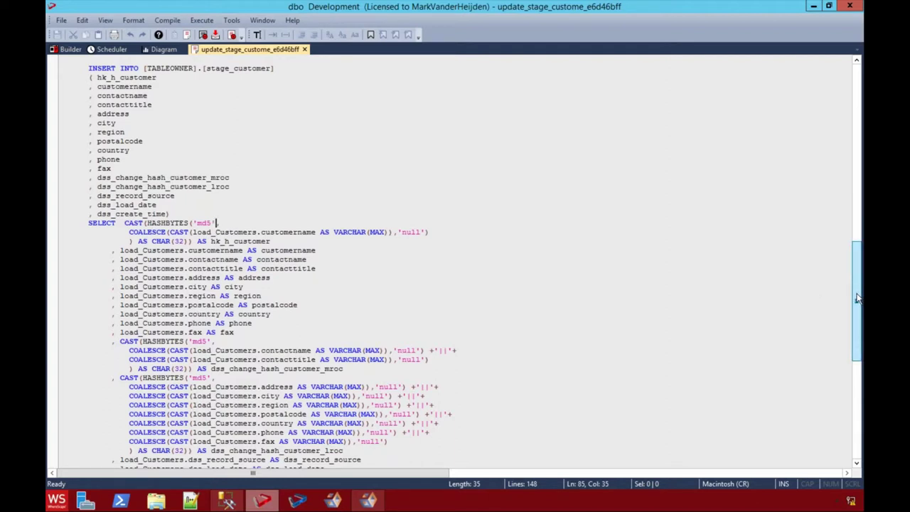
{"action": "left_click_drag", "start_coordinate": [858, 298], "coordinate": [857, 319]}
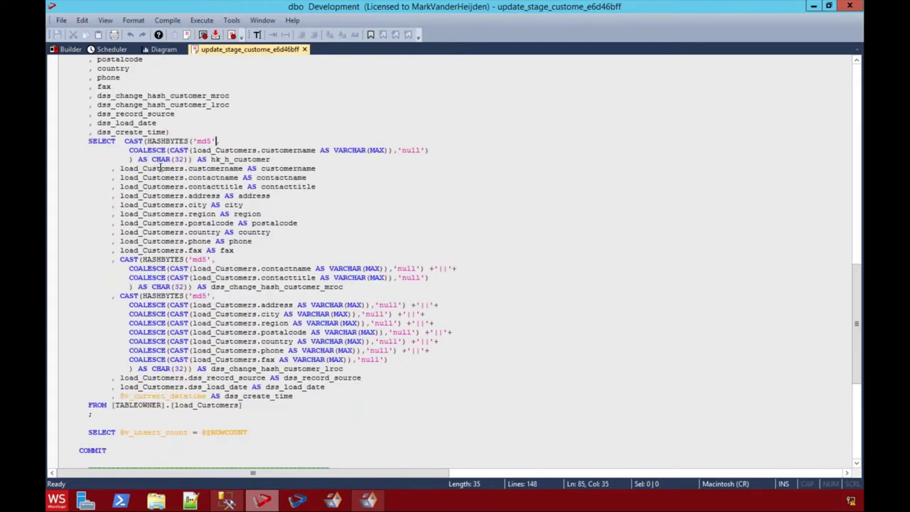
{"action": "scroll", "coordinate": [181, 201], "scroll_direction": "down", "scroll_amount": 3}
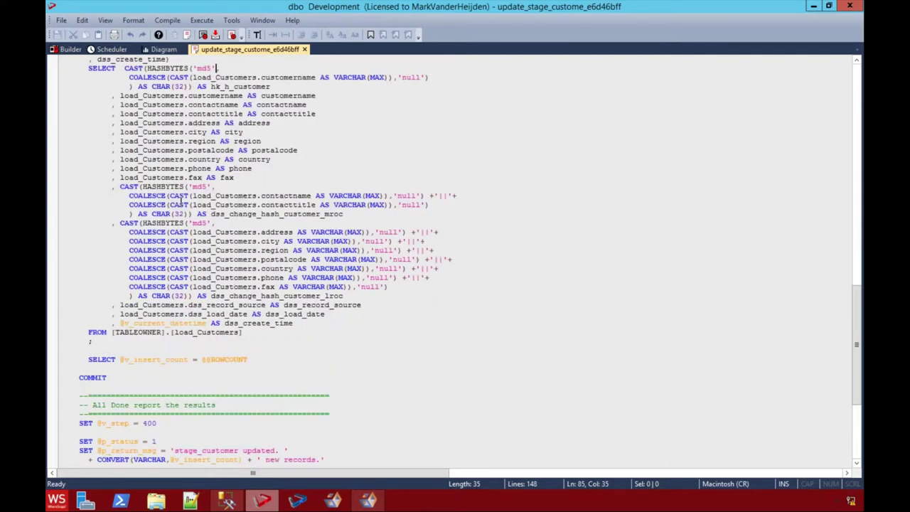
{"action": "scroll", "coordinate": [181, 201], "scroll_direction": "down", "scroll_amount": 5}
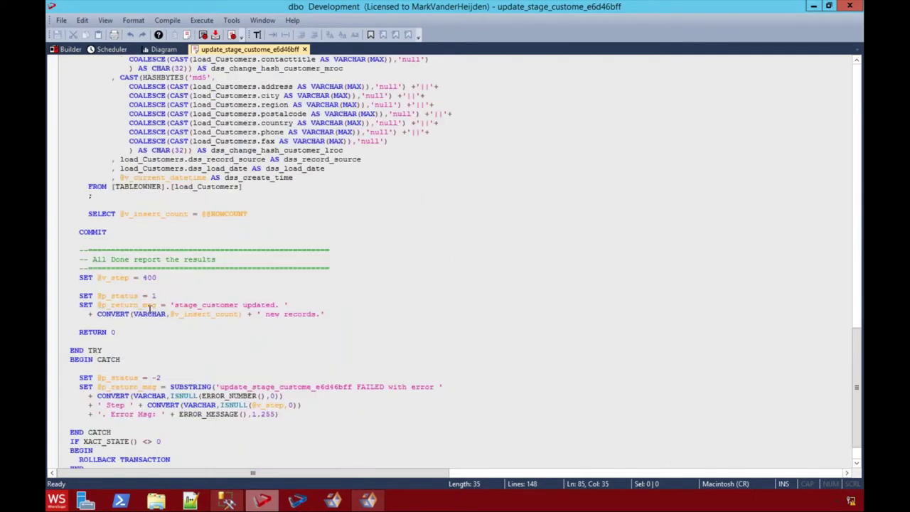
{"action": "scroll", "coordinate": [149, 309], "scroll_direction": "down", "scroll_amount": 2}
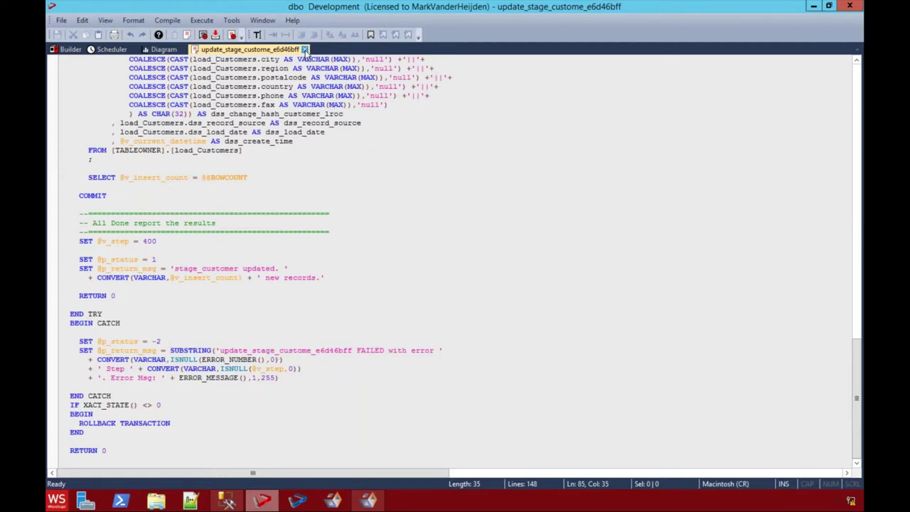
{"action": "left_click", "coordinate": [305, 49]}
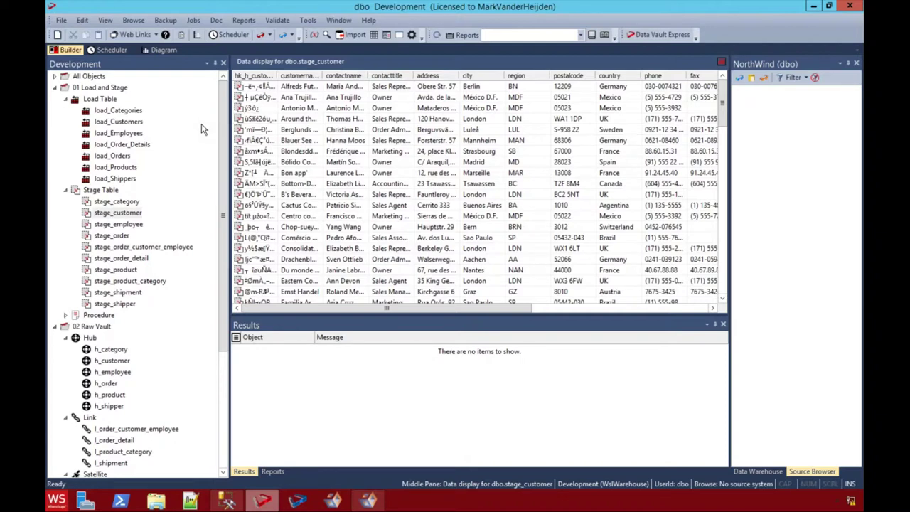
Display the technical documentation of the l_order_detail link in the 02 Raw Vault project
{"action": "left_click", "coordinate": [216, 21]}
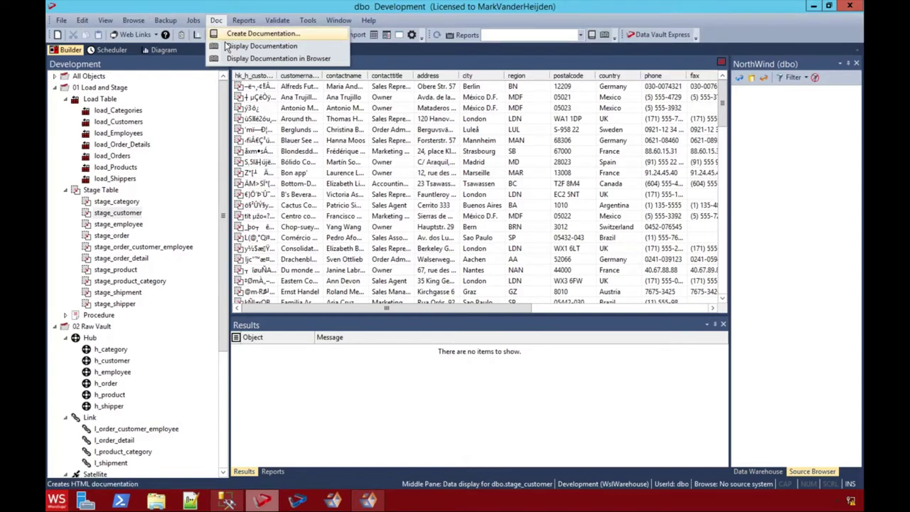
{"action": "left_click", "coordinate": [227, 46]}
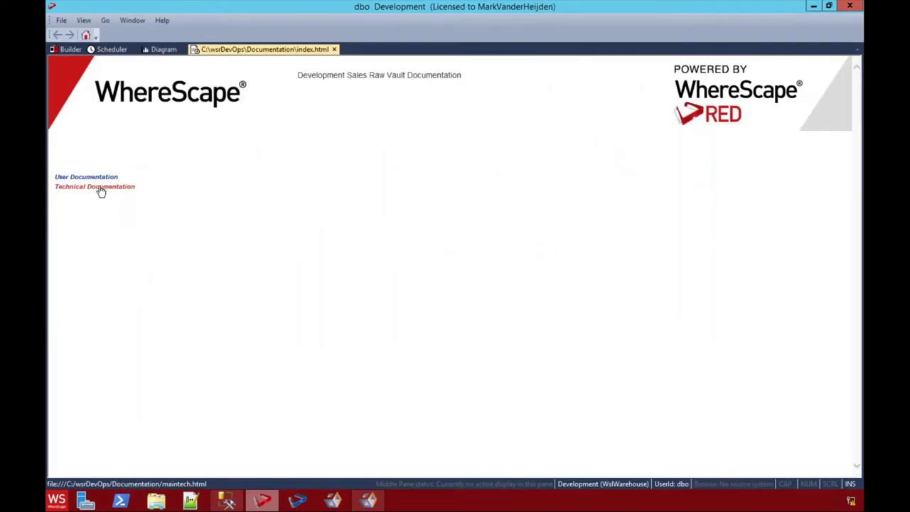
{"action": "left_click", "coordinate": [100, 189]}
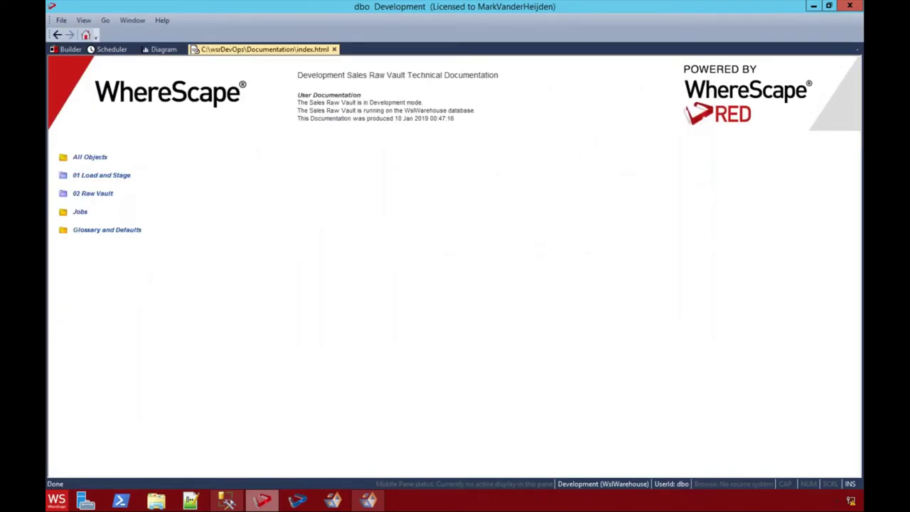
{"action": "left_click", "coordinate": [104, 198]}
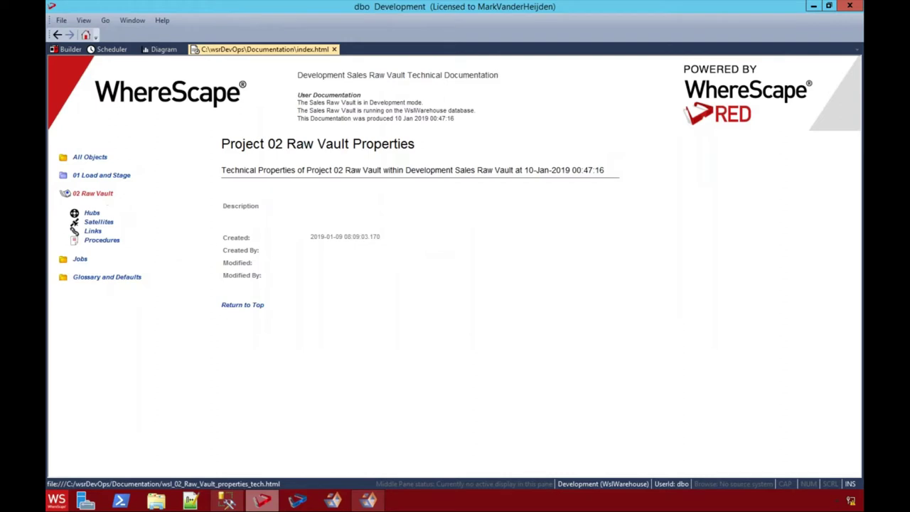
{"action": "left_click", "coordinate": [93, 230]}
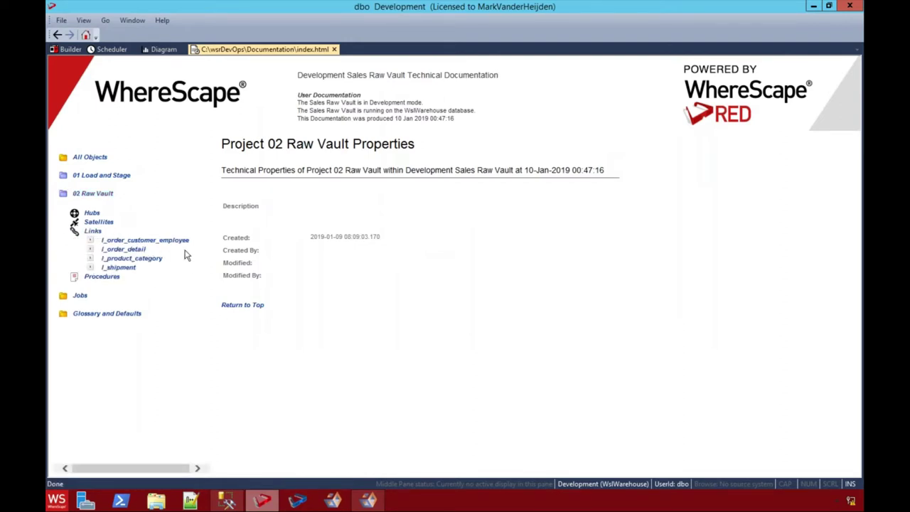
{"action": "left_click", "coordinate": [119, 250]}
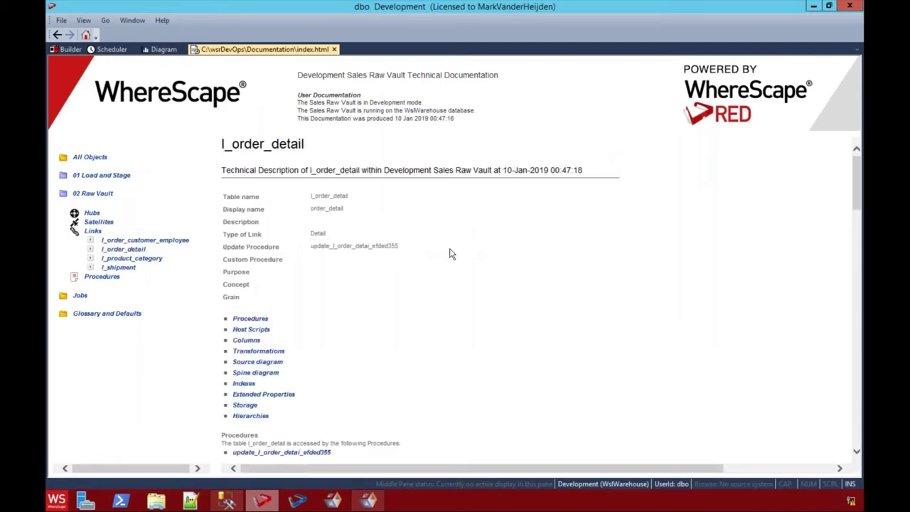
Examine the table relationships and columns of l_order_detail, including the hash source columns of its link hash key
{"action": "scroll", "coordinate": [450, 254], "scroll_direction": "down", "scroll_amount": 3}
{"action": "scroll", "coordinate": [450, 253], "scroll_direction": "down", "scroll_amount": 2}
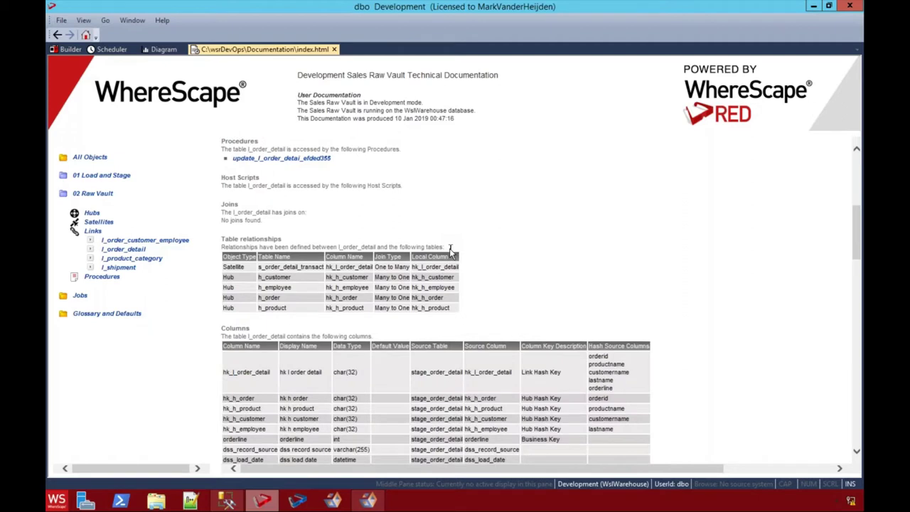
{"action": "scroll", "coordinate": [449, 248], "scroll_direction": "down", "scroll_amount": 1}
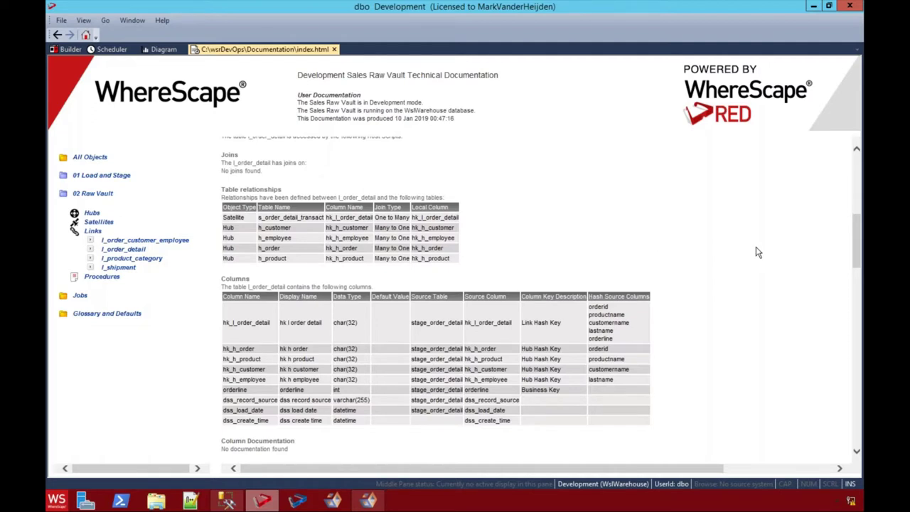
{"action": "scroll", "coordinate": [758, 252], "scroll_direction": "down", "scroll_amount": 1}
{"action": "scroll", "coordinate": [758, 252], "scroll_direction": "down", "scroll_amount": 1}
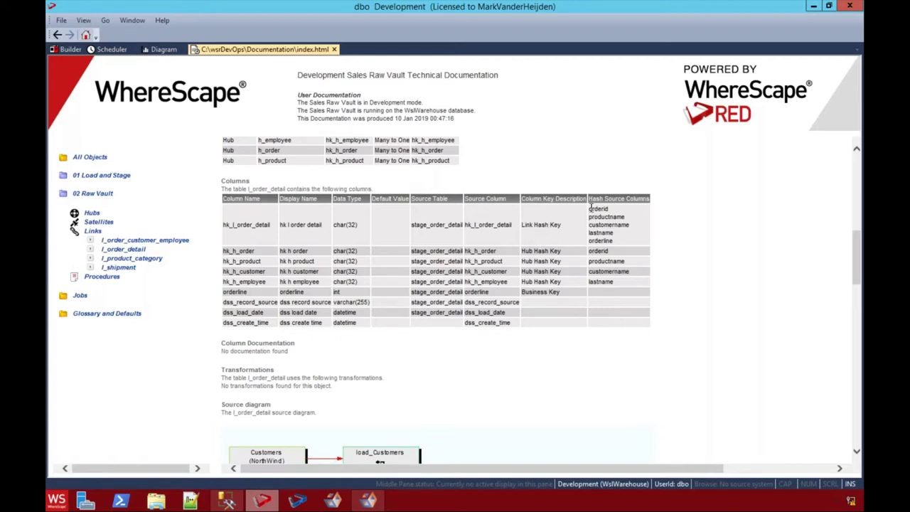
{"action": "left_click_drag", "start_coordinate": [598, 209], "coordinate": [610, 241]}
{"action": "left_click", "coordinate": [609, 240]}
{"action": "scroll", "coordinate": [567, 275], "scroll_direction": "down", "scroll_amount": 1}
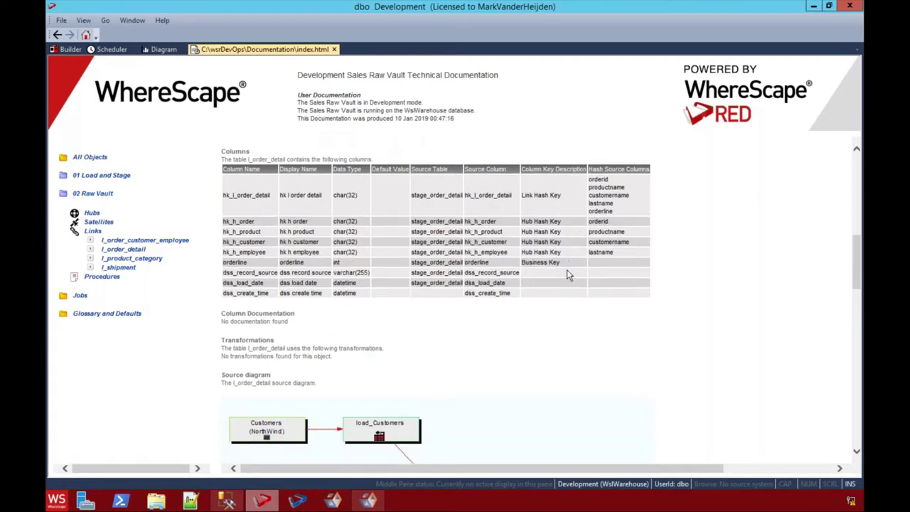
Examine the source diagram and the full width of the spine diagram for l_order_detail
{"action": "scroll", "coordinate": [566, 275], "scroll_direction": "down", "scroll_amount": 5}
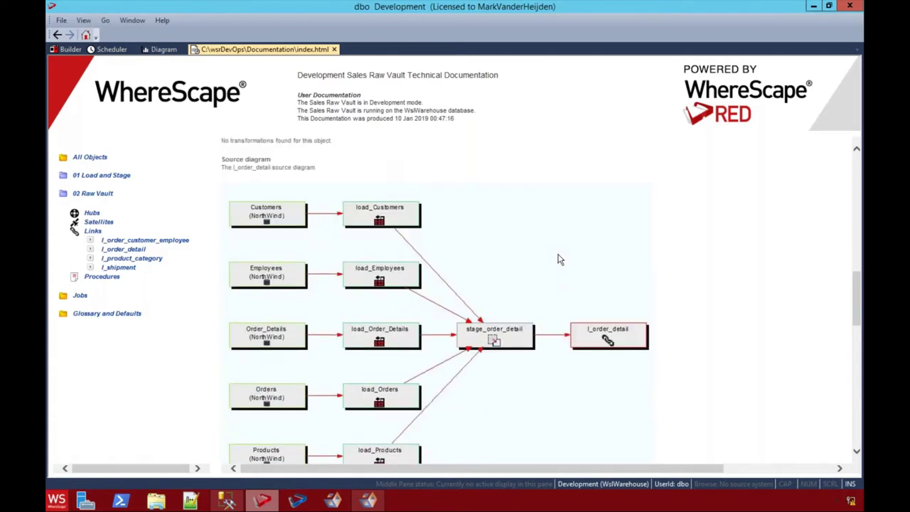
{"action": "scroll", "coordinate": [599, 249], "scroll_direction": "down", "scroll_amount": 1}
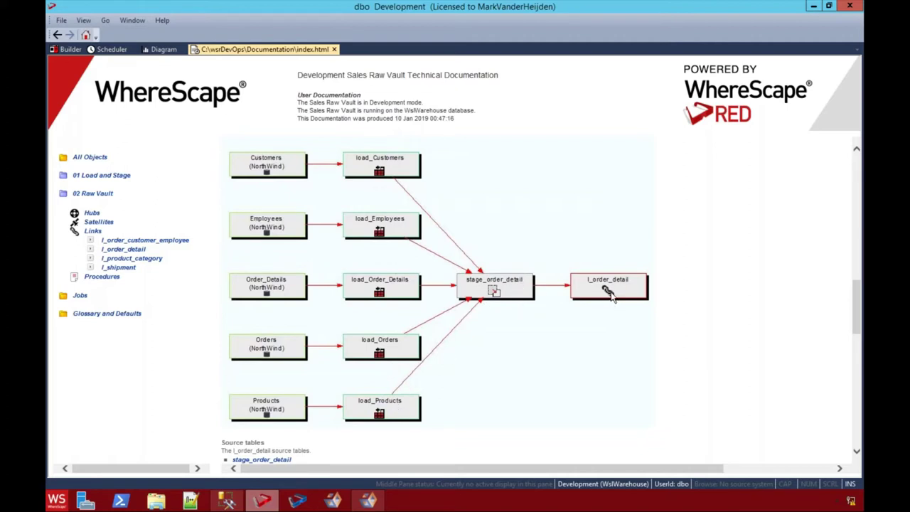
{"action": "scroll", "coordinate": [611, 297], "scroll_direction": "down", "scroll_amount": 4}
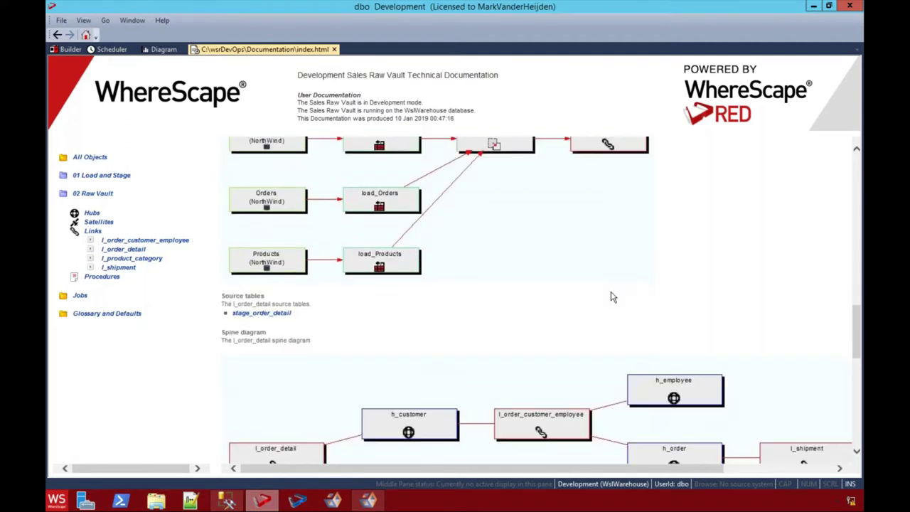
{"action": "scroll", "coordinate": [611, 298], "scroll_direction": "down", "scroll_amount": 1}
{"action": "scroll", "coordinate": [611, 297], "scroll_direction": "down", "scroll_amount": 5}
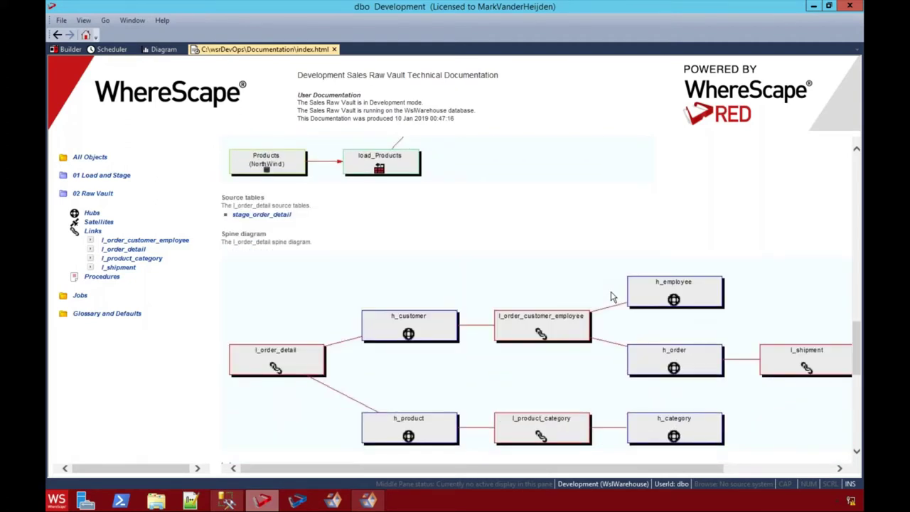
{"action": "left_click_drag", "start_coordinate": [474, 471], "coordinate": [506, 474]}
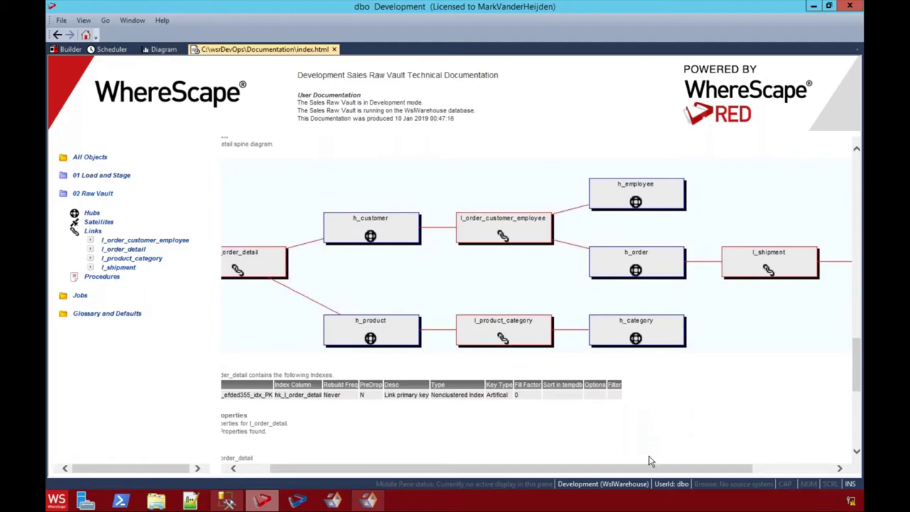
{"action": "left_click_drag", "start_coordinate": [640, 469], "coordinate": [606, 471]}
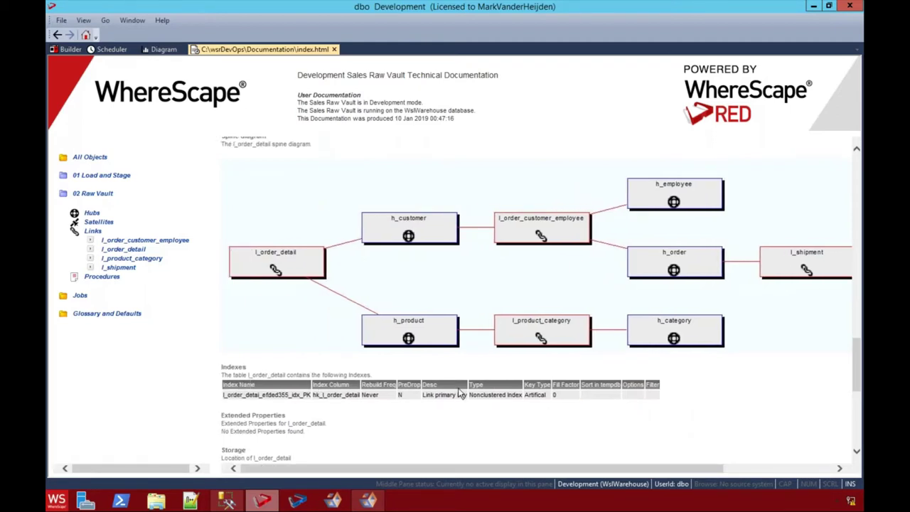
Review the indexes, storage and build information of l_order_detail, return to its columns table, and close the documentation
{"action": "scroll", "coordinate": [459, 394], "scroll_direction": "down", "scroll_amount": 5}
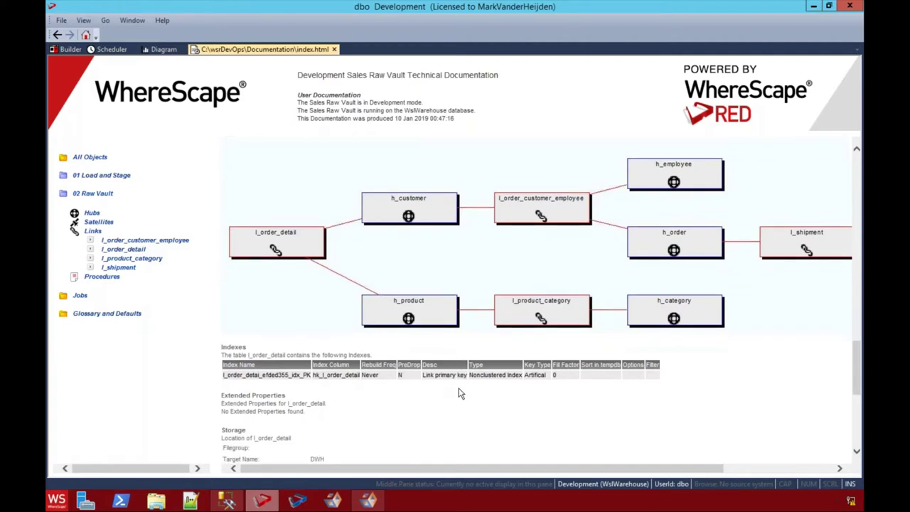
{"action": "scroll", "coordinate": [459, 393], "scroll_direction": "down", "scroll_amount": 3}
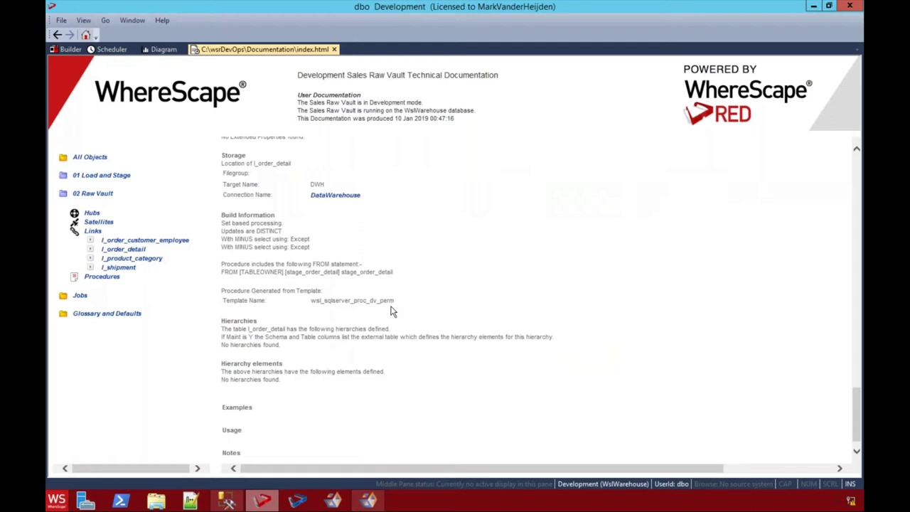
{"action": "scroll", "coordinate": [392, 311], "scroll_direction": "up", "scroll_amount": 1}
{"action": "scroll", "coordinate": [391, 311], "scroll_direction": "up", "scroll_amount": 15}
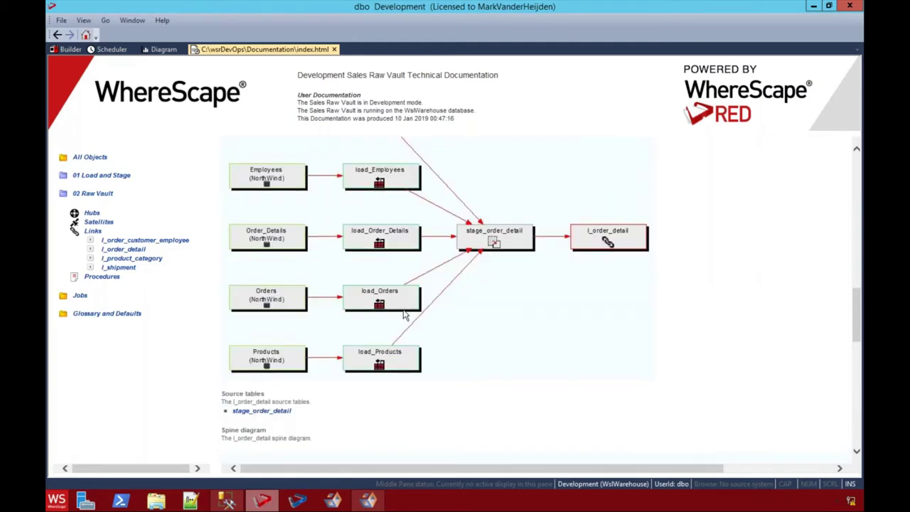
{"action": "scroll", "coordinate": [408, 307], "scroll_direction": "up", "scroll_amount": 5}
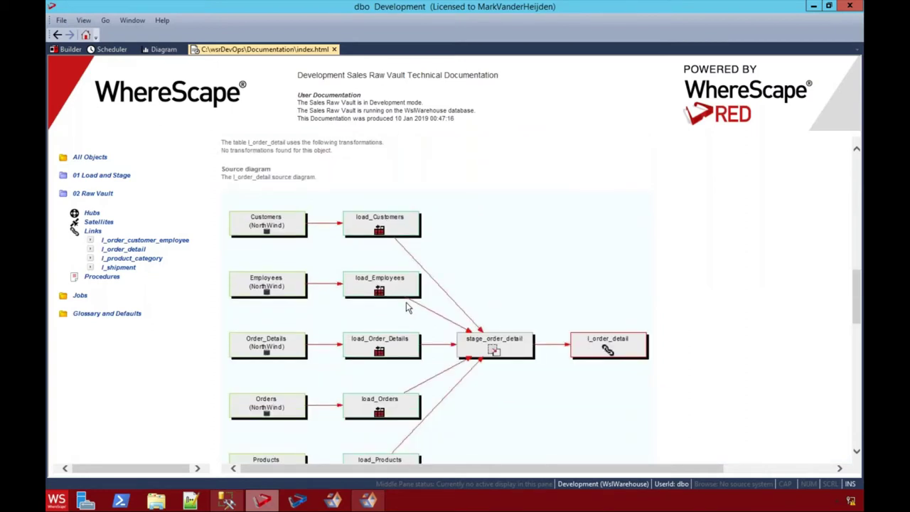
{"action": "scroll", "coordinate": [408, 307], "scroll_direction": "up", "scroll_amount": 4}
{"action": "scroll", "coordinate": [254, 221], "scroll_direction": "up", "scroll_amount": 7}
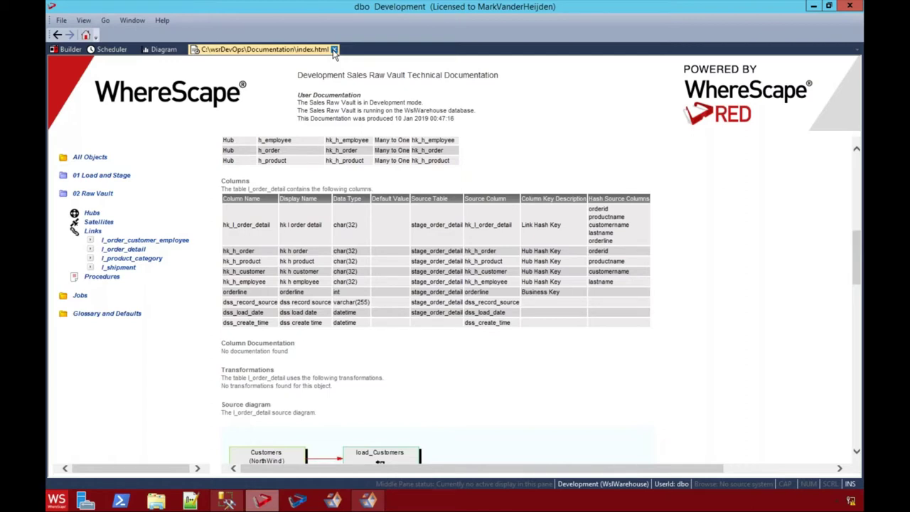
{"action": "left_click", "coordinate": [334, 50]}
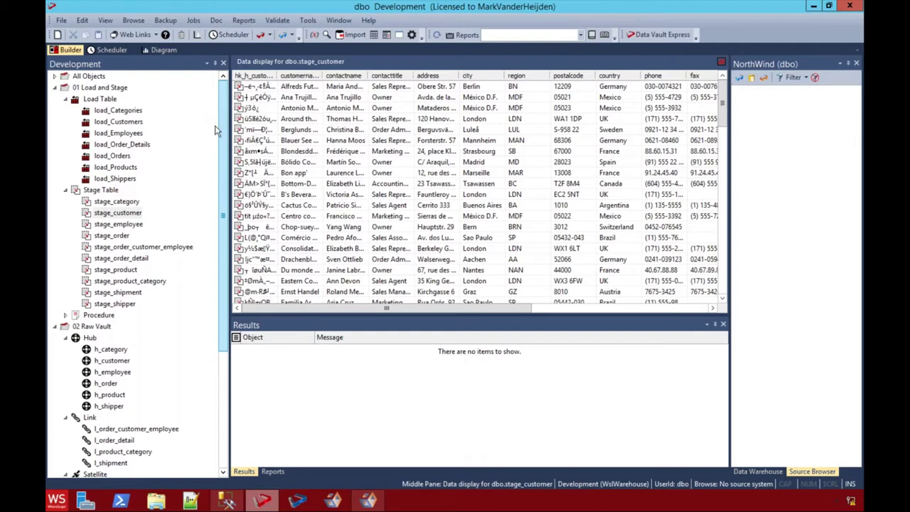
List all jobs in the Scheduler
{"action": "left_click", "coordinate": [112, 49]}
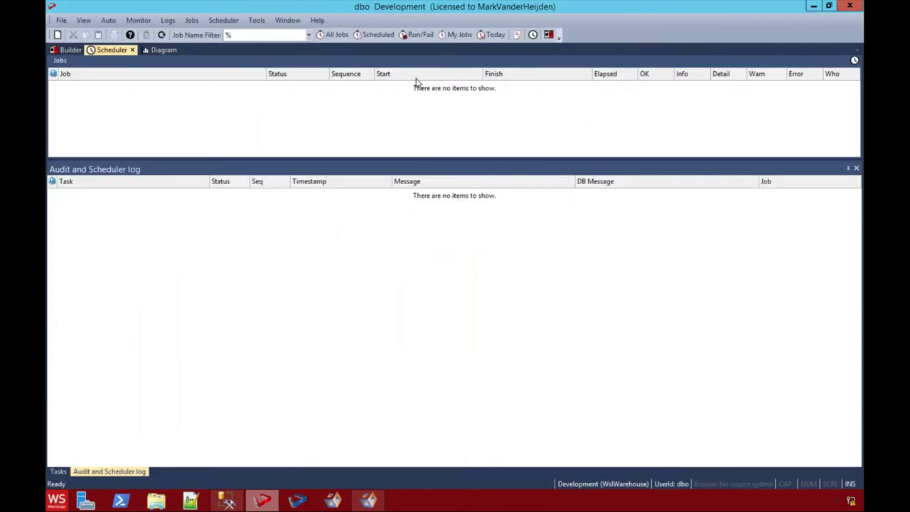
{"action": "left_click", "coordinate": [338, 37]}
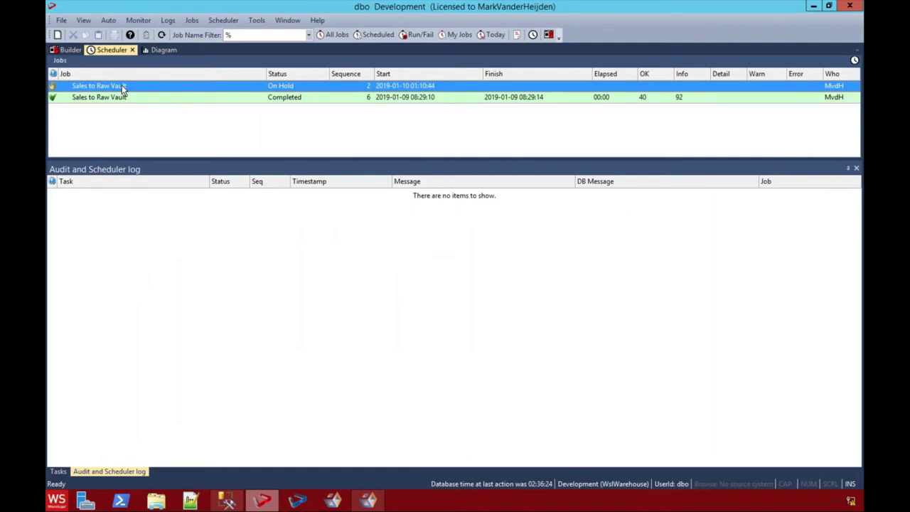
Open the on-hold Sales to Raw Vault job and examine its load, stage, hub, link and satellite tasks
{"action": "double_click", "coordinate": [122, 85]}
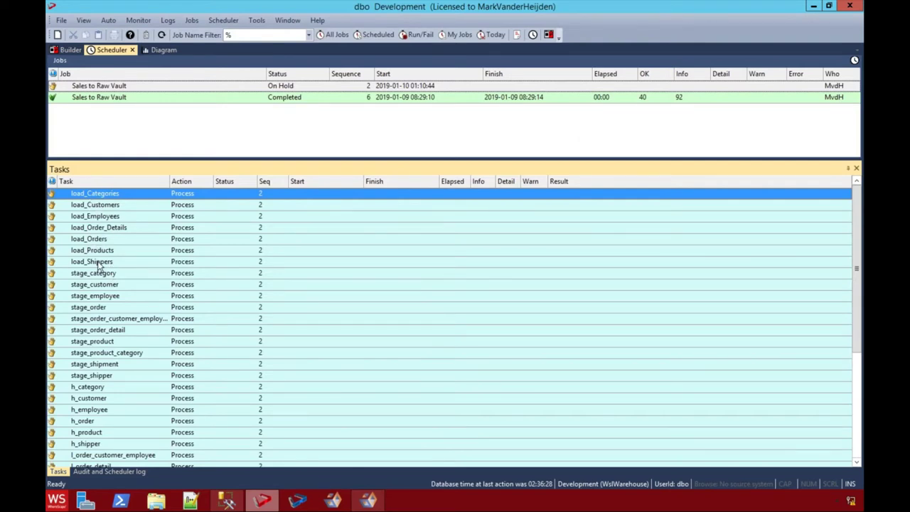
{"action": "left_click", "coordinate": [124, 390]}
{"action": "scroll", "coordinate": [125, 396], "scroll_direction": "down", "scroll_amount": 1}
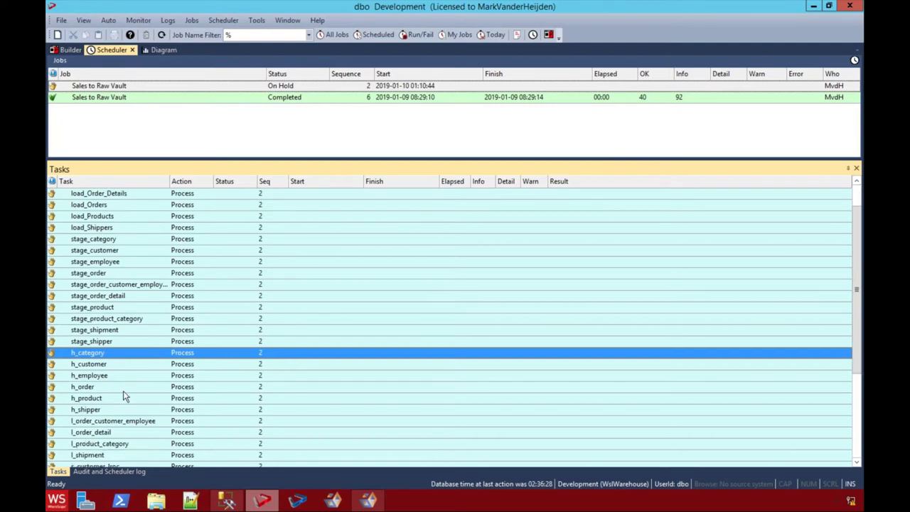
{"action": "scroll", "coordinate": [124, 396], "scroll_direction": "down", "scroll_amount": 4}
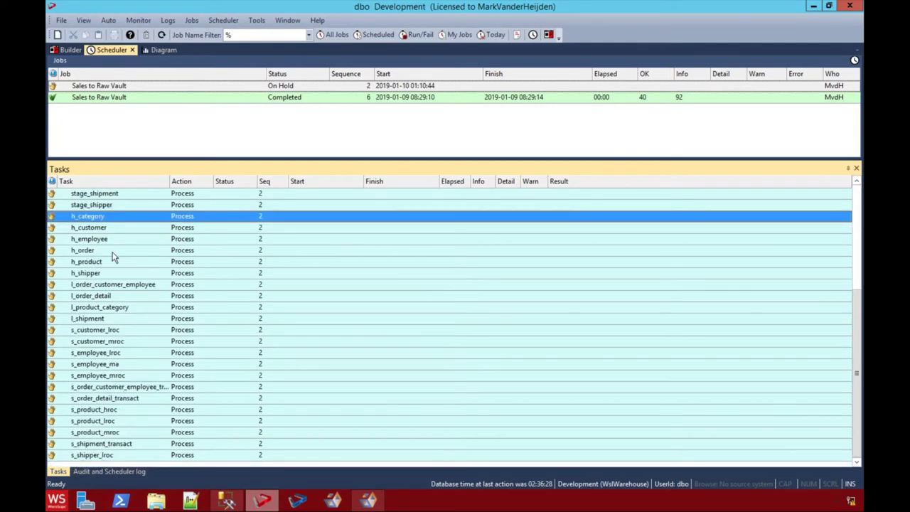
Examine the task results of the completed Sales to Raw Vault job across all tasks and return to the Builder
{"action": "left_click", "coordinate": [119, 103]}
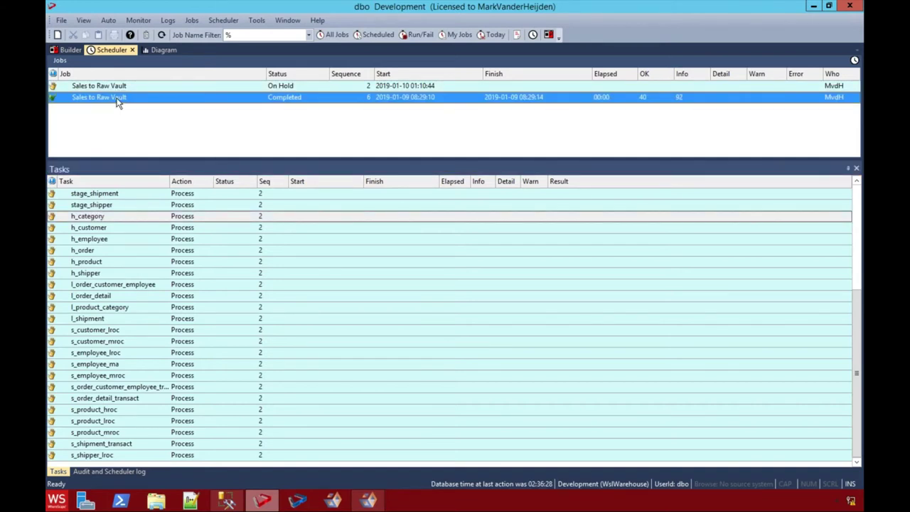
{"action": "left_click", "coordinate": [613, 196]}
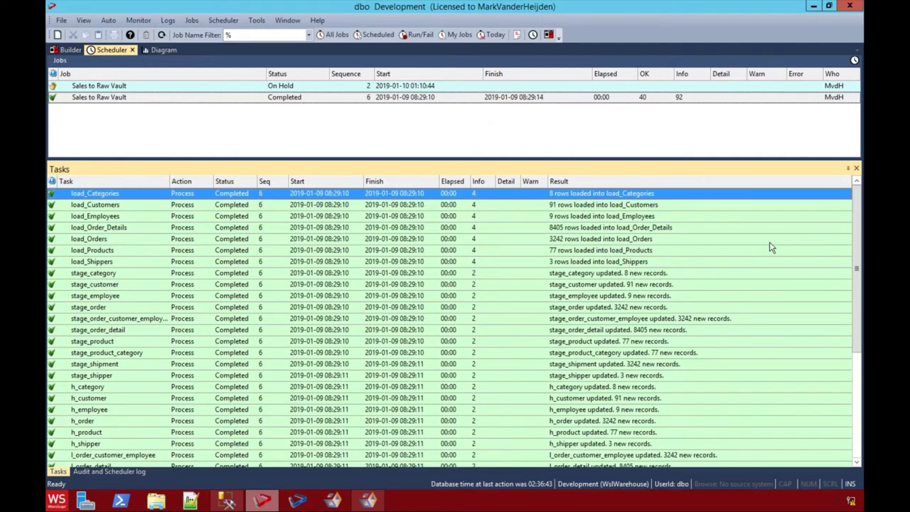
{"action": "left_click_drag", "start_coordinate": [857, 211], "coordinate": [858, 229]}
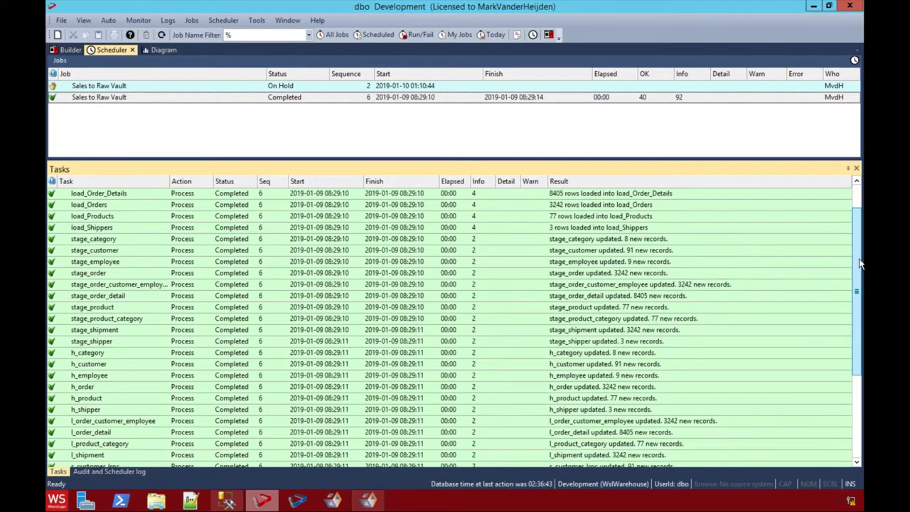
{"action": "left_click_drag", "start_coordinate": [859, 264], "coordinate": [858, 298]}
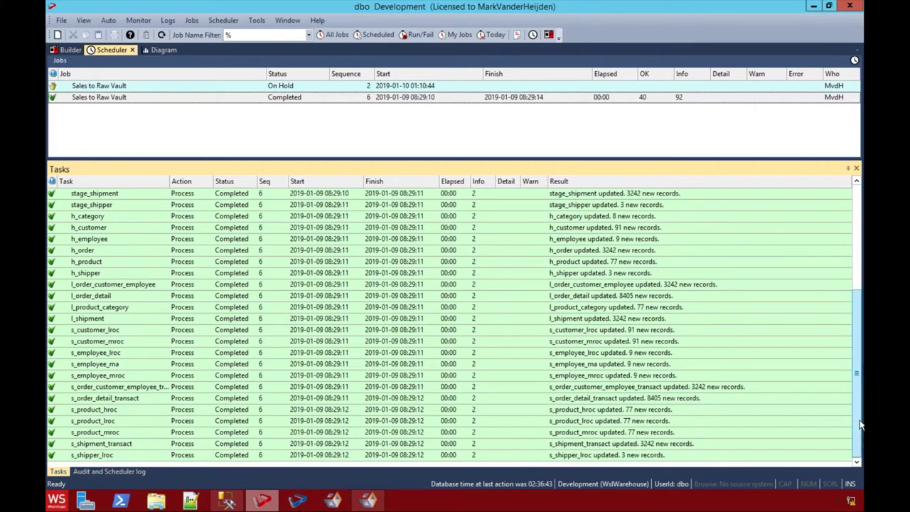
{"action": "left_click_drag", "start_coordinate": [860, 424], "coordinate": [511, 437]}
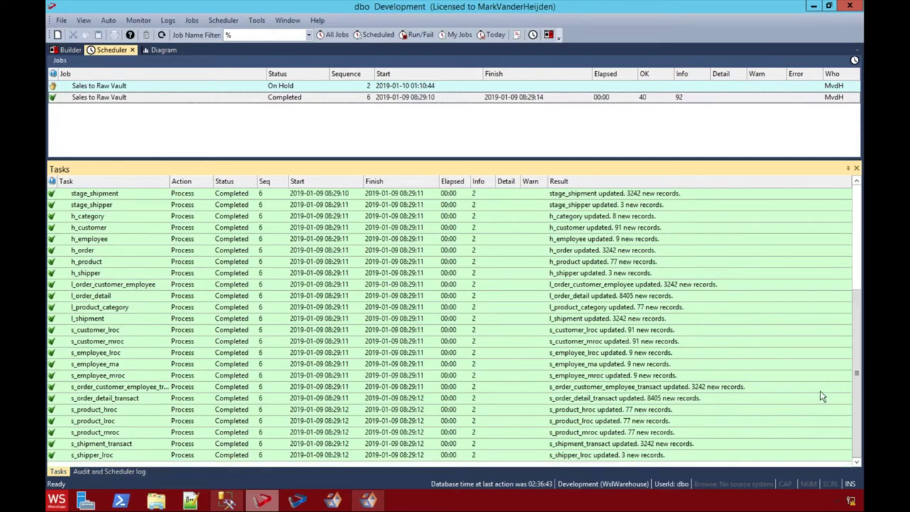
{"action": "left_click", "coordinate": [115, 147]}
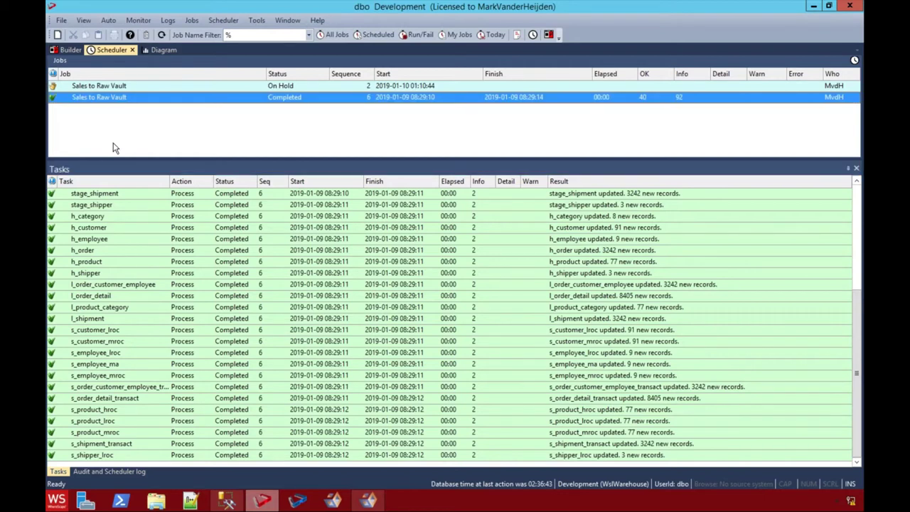
{"action": "left_click", "coordinate": [64, 51]}
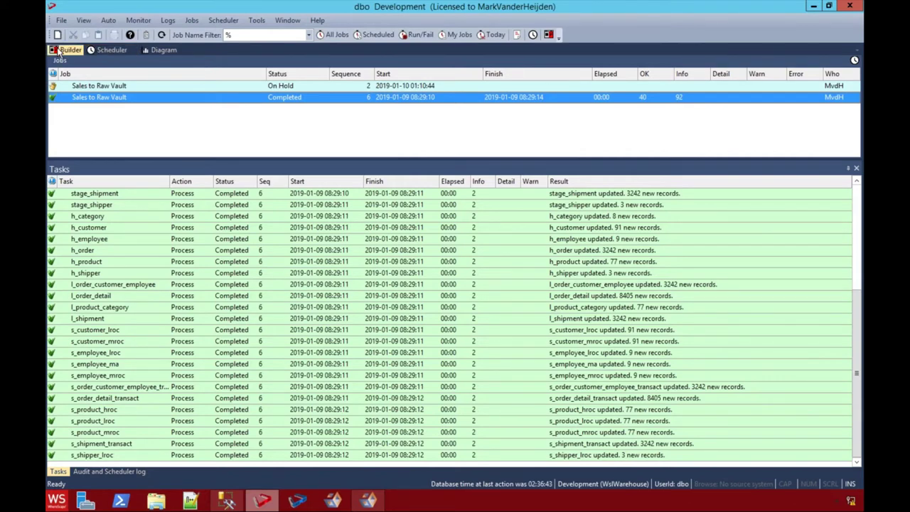